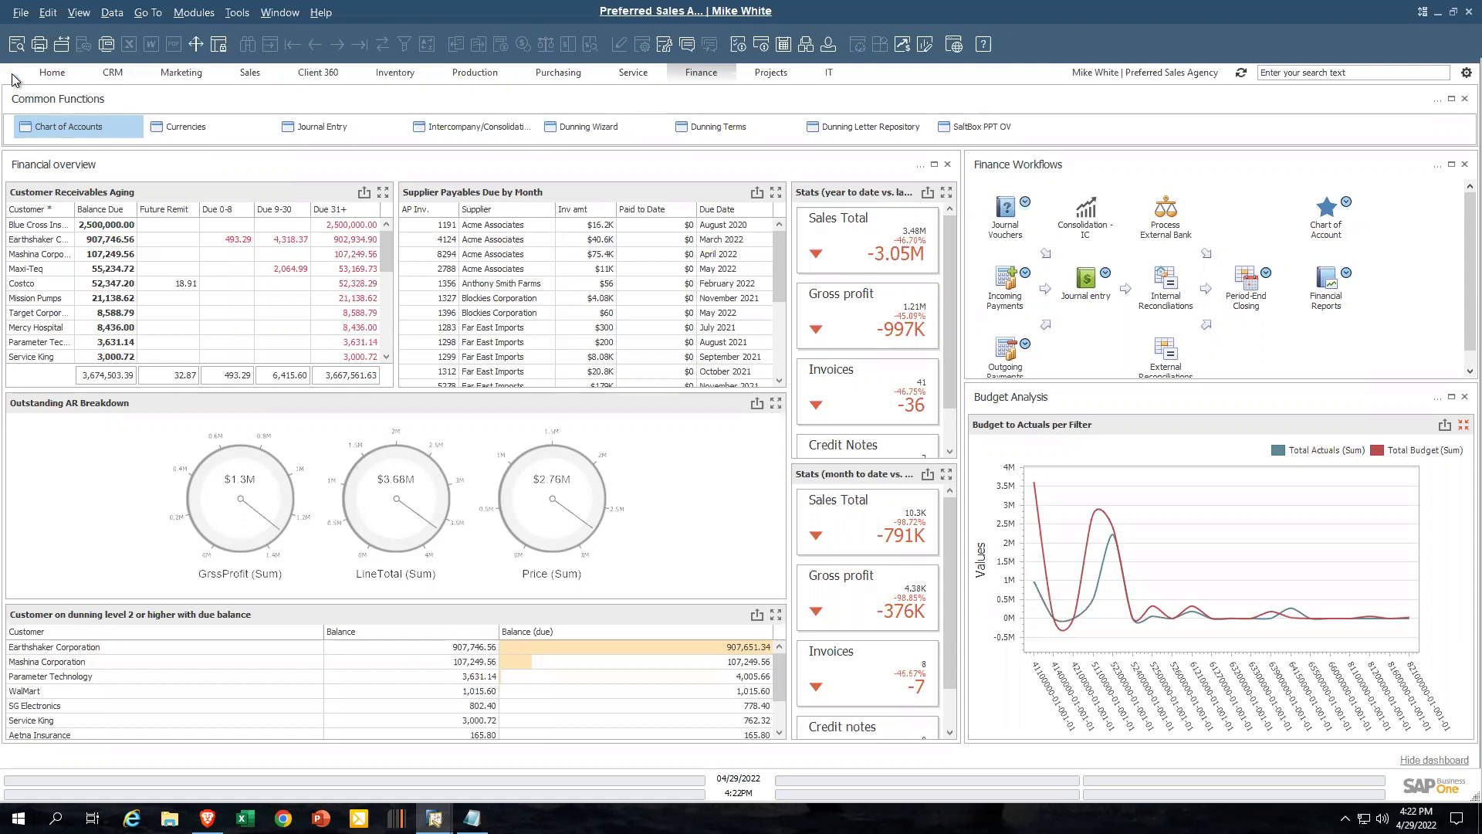
# Step: Expand the Human Resources module in the main menu and switch the cockpit to the Home page
pyautogui.moveTo(11, 80)
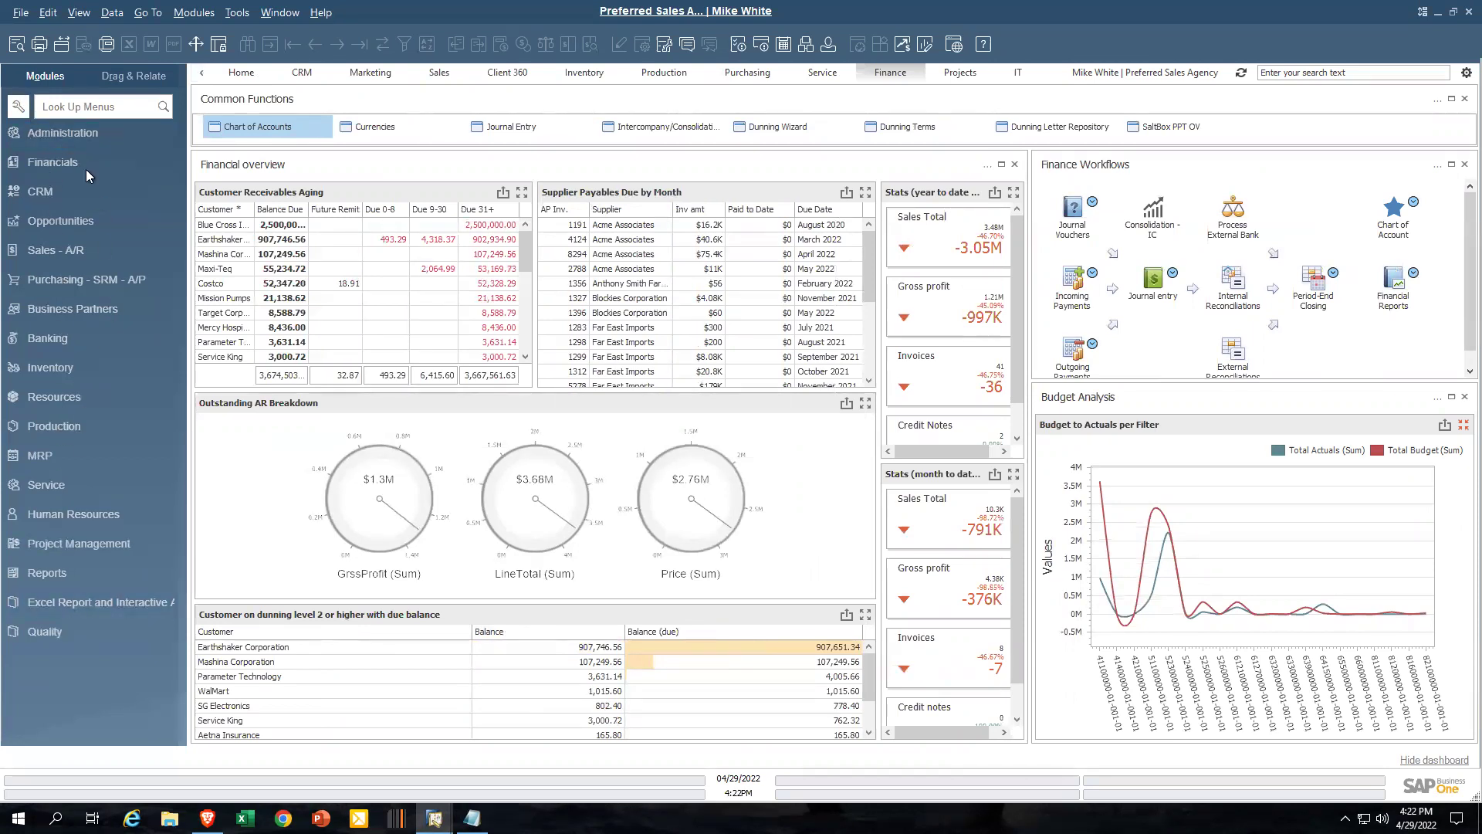
pyautogui.click(74, 516)
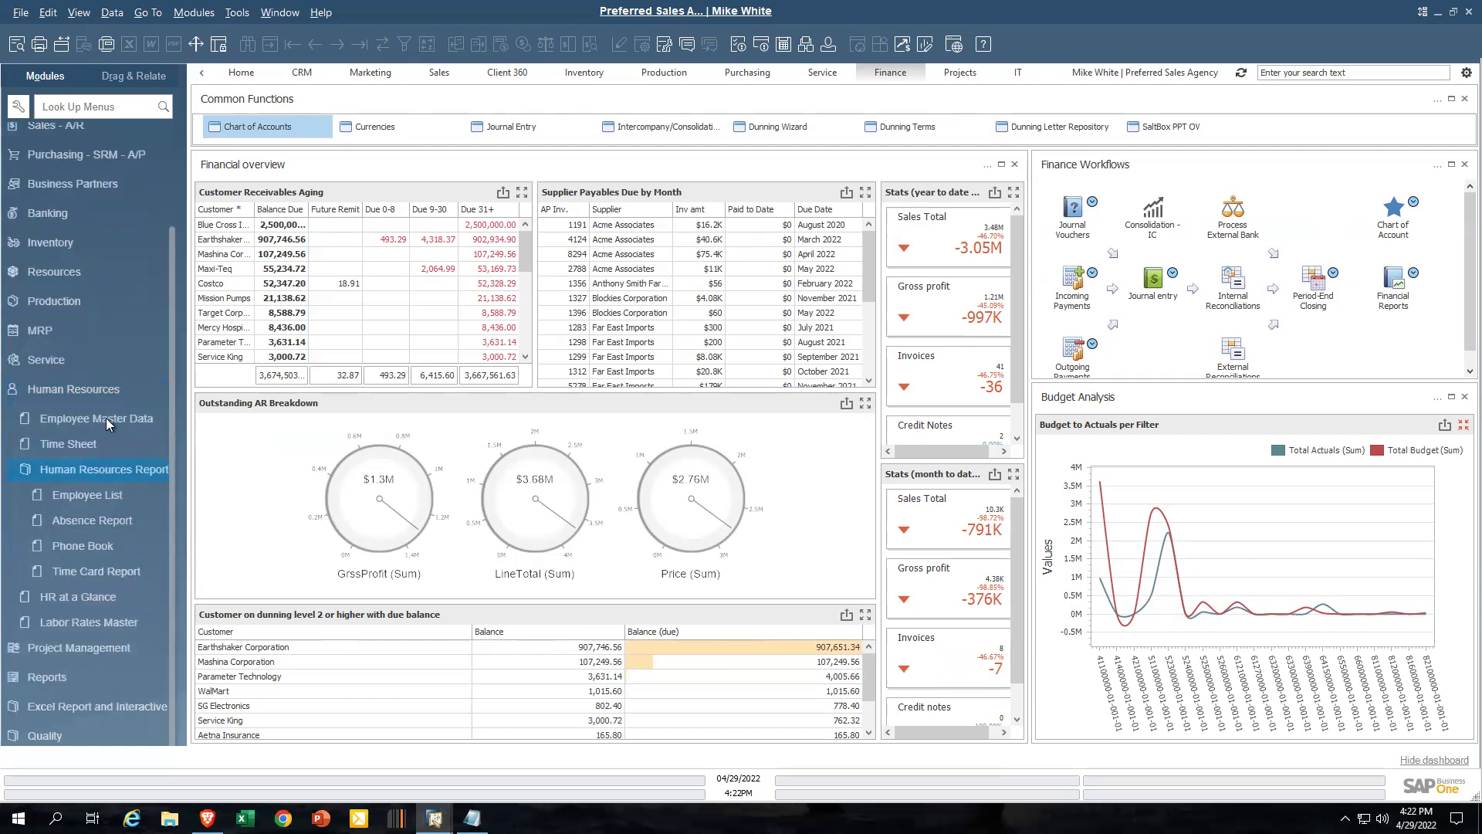
pyautogui.click(87, 525)
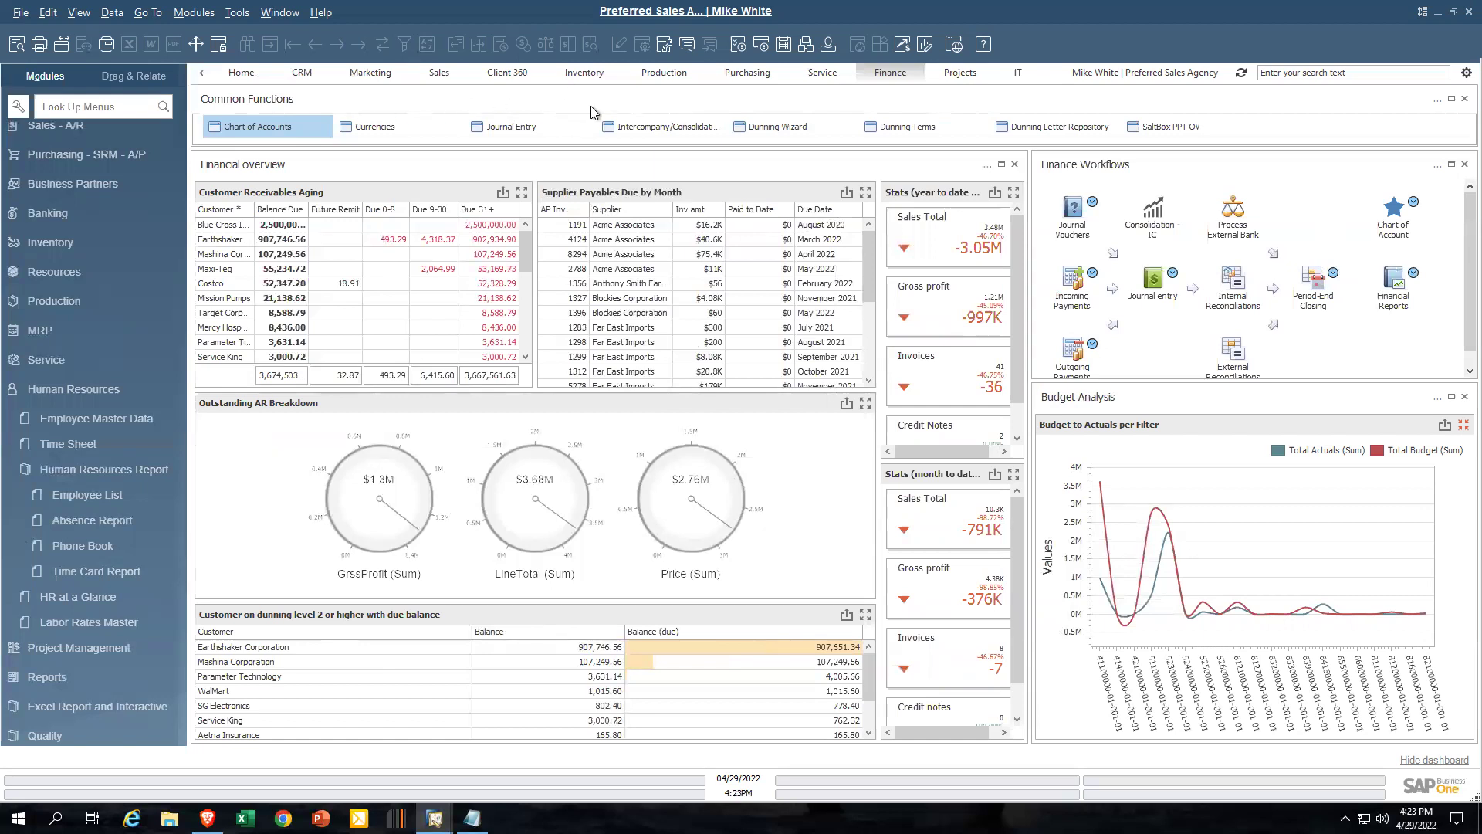
pyautogui.click(242, 73)
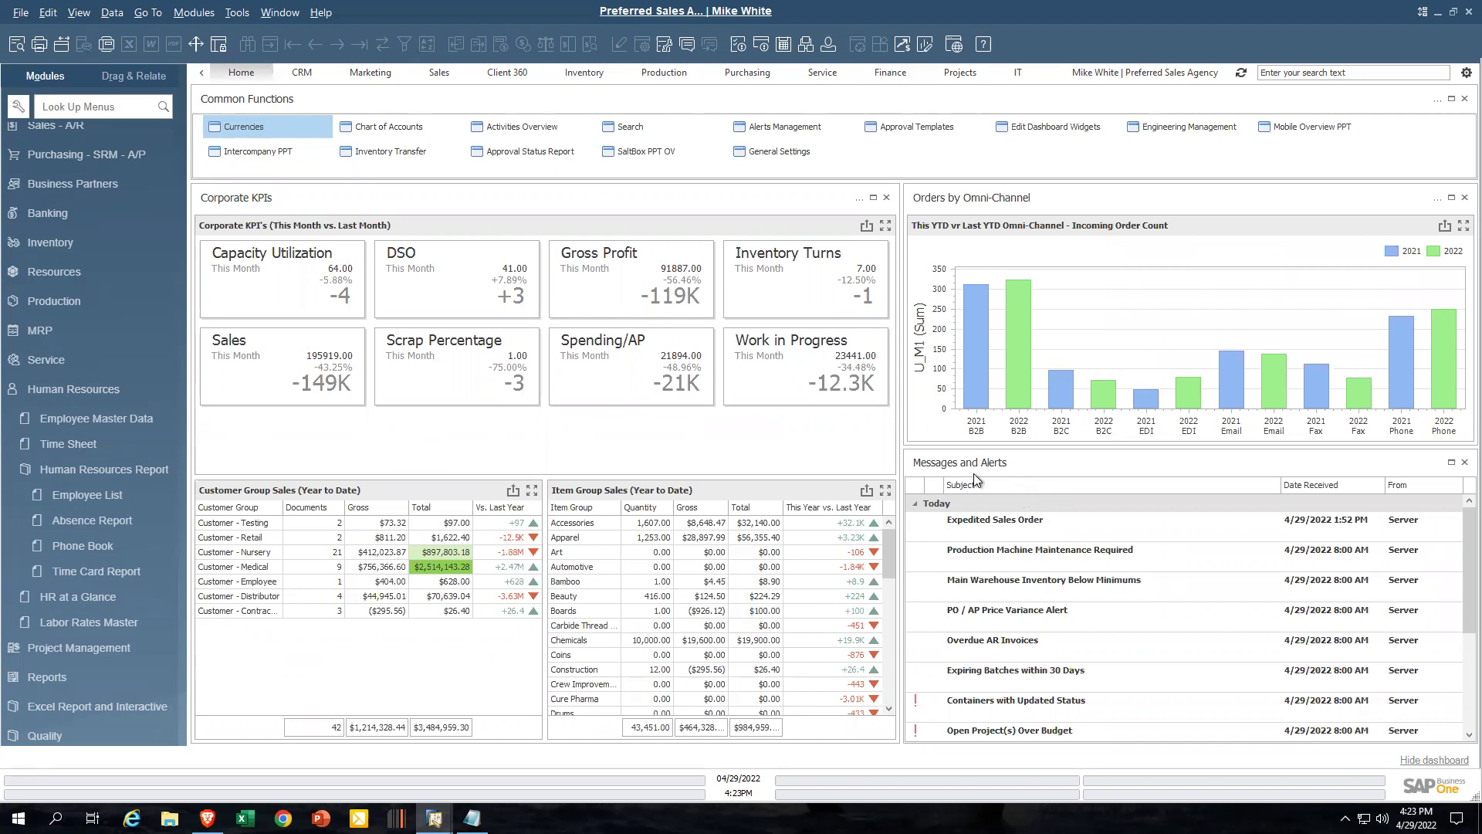
# Step: Open Employee Master Data and browse through the records to load an existing employee
pyautogui.click(72, 419)
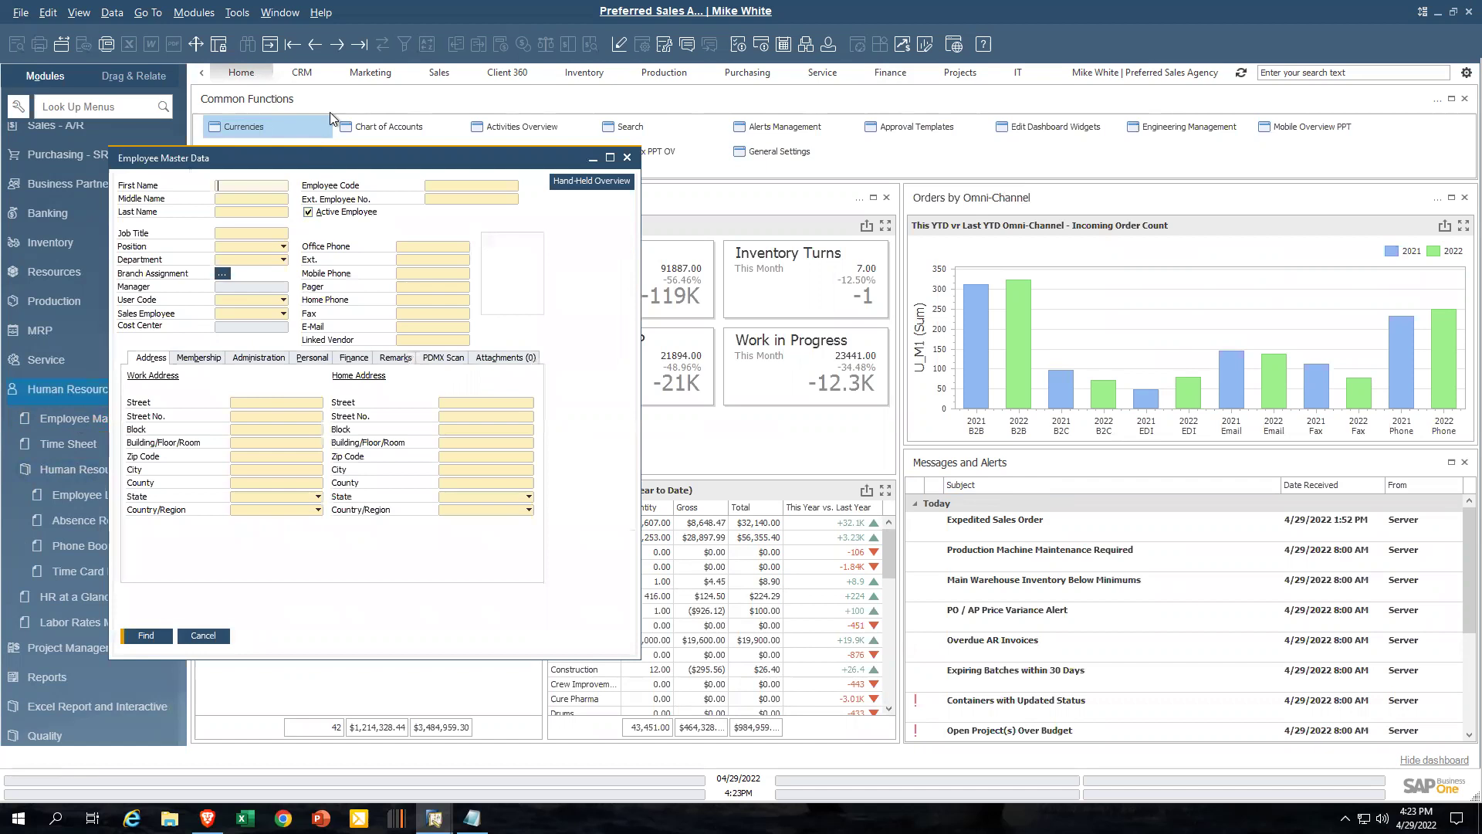
pyautogui.click(360, 45)
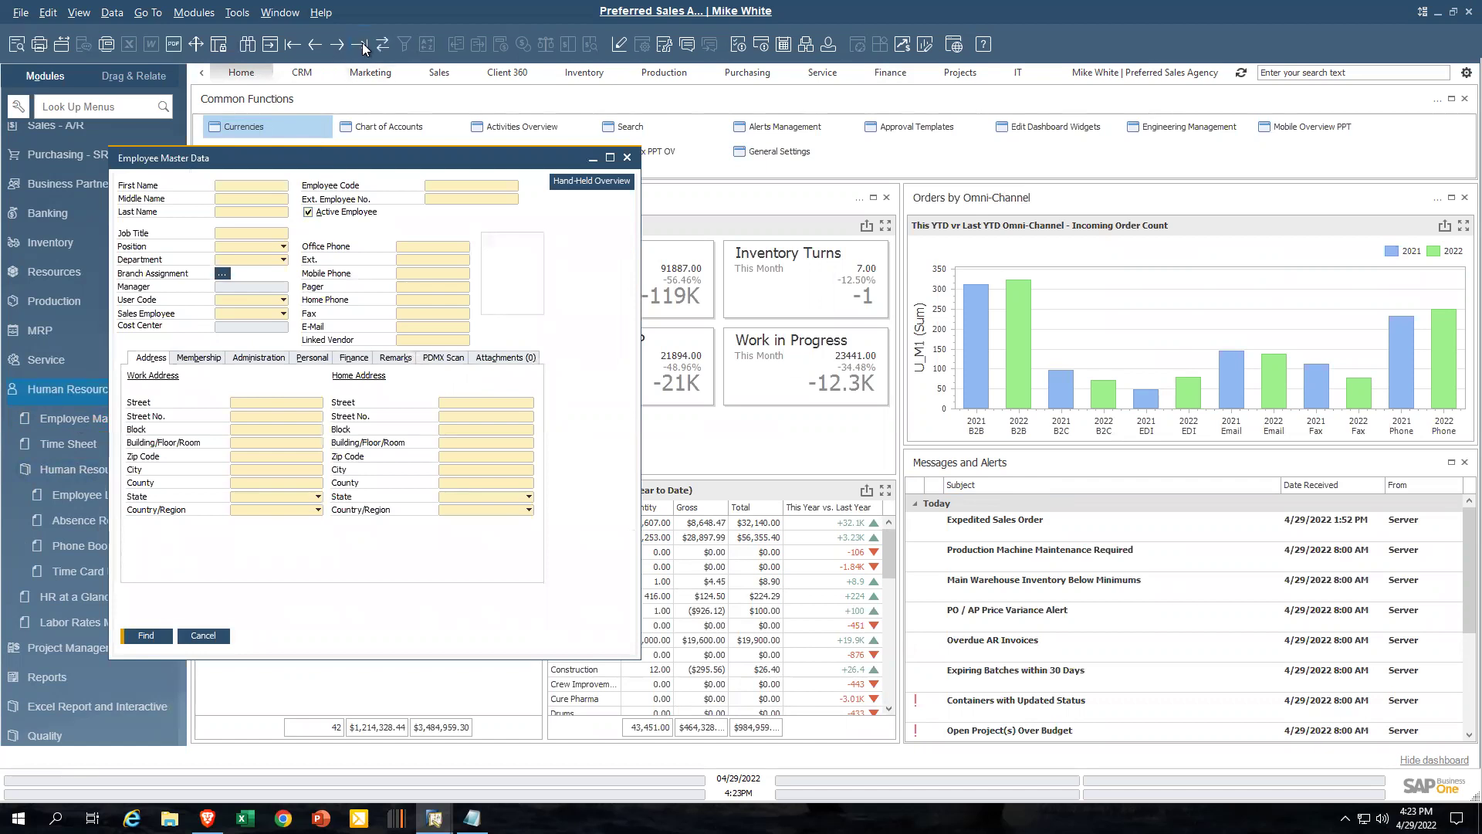
pyautogui.click(312, 45)
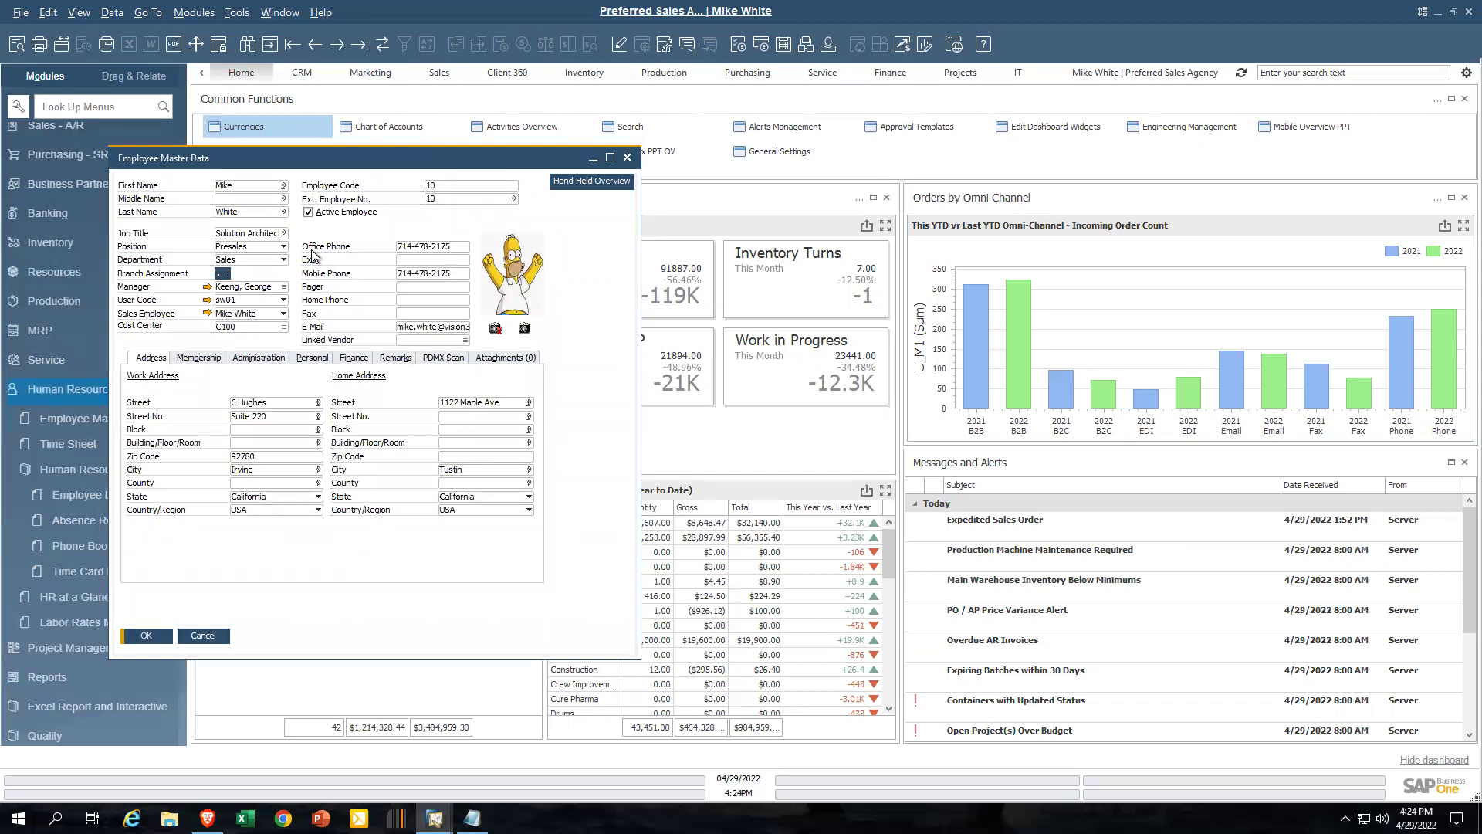
# Step: View the default branch choices and the employee's branch assignments, cancelling out of both
pyautogui.click(806, 45)
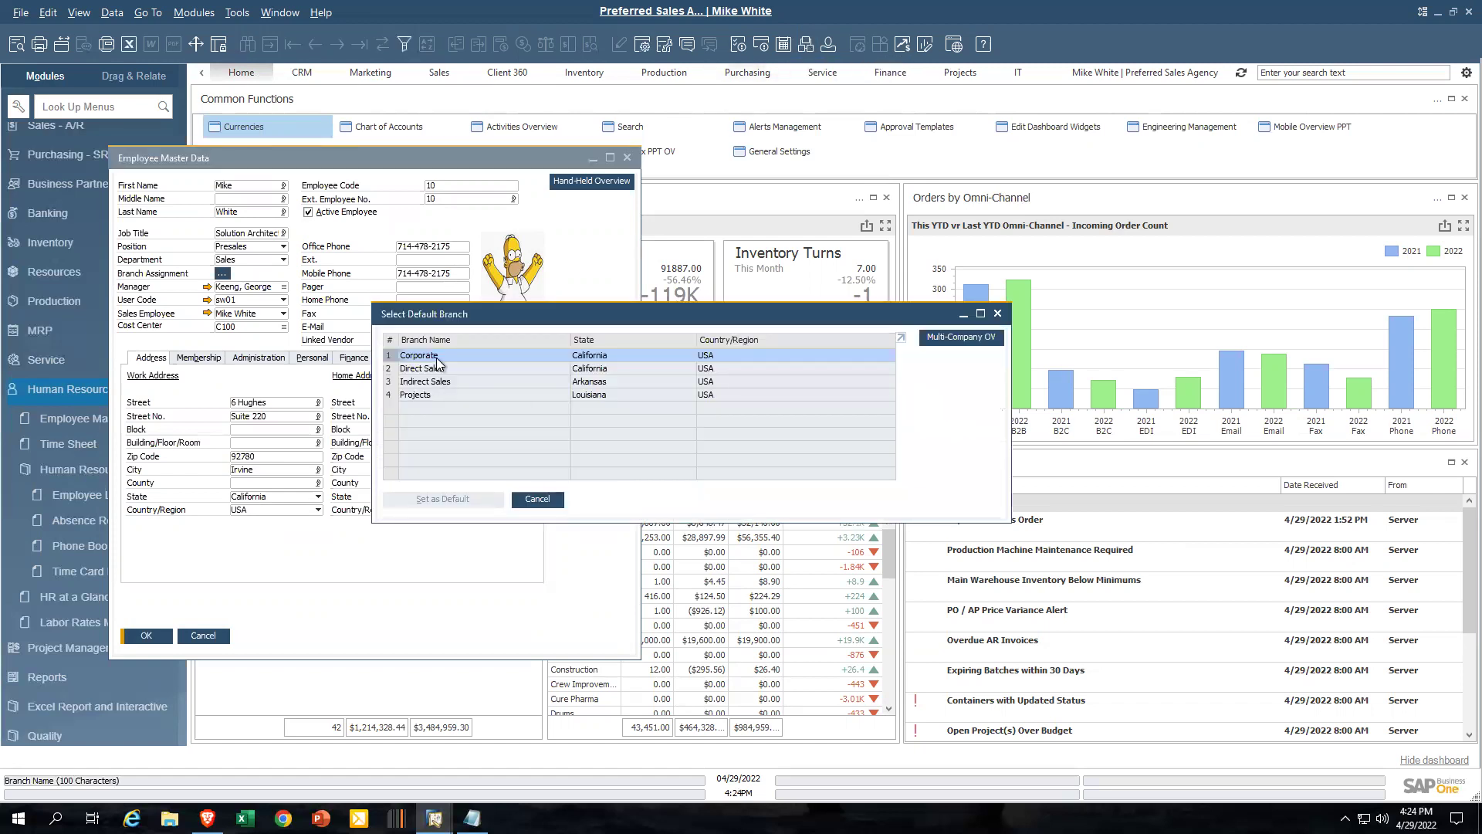
pyautogui.click(998, 314)
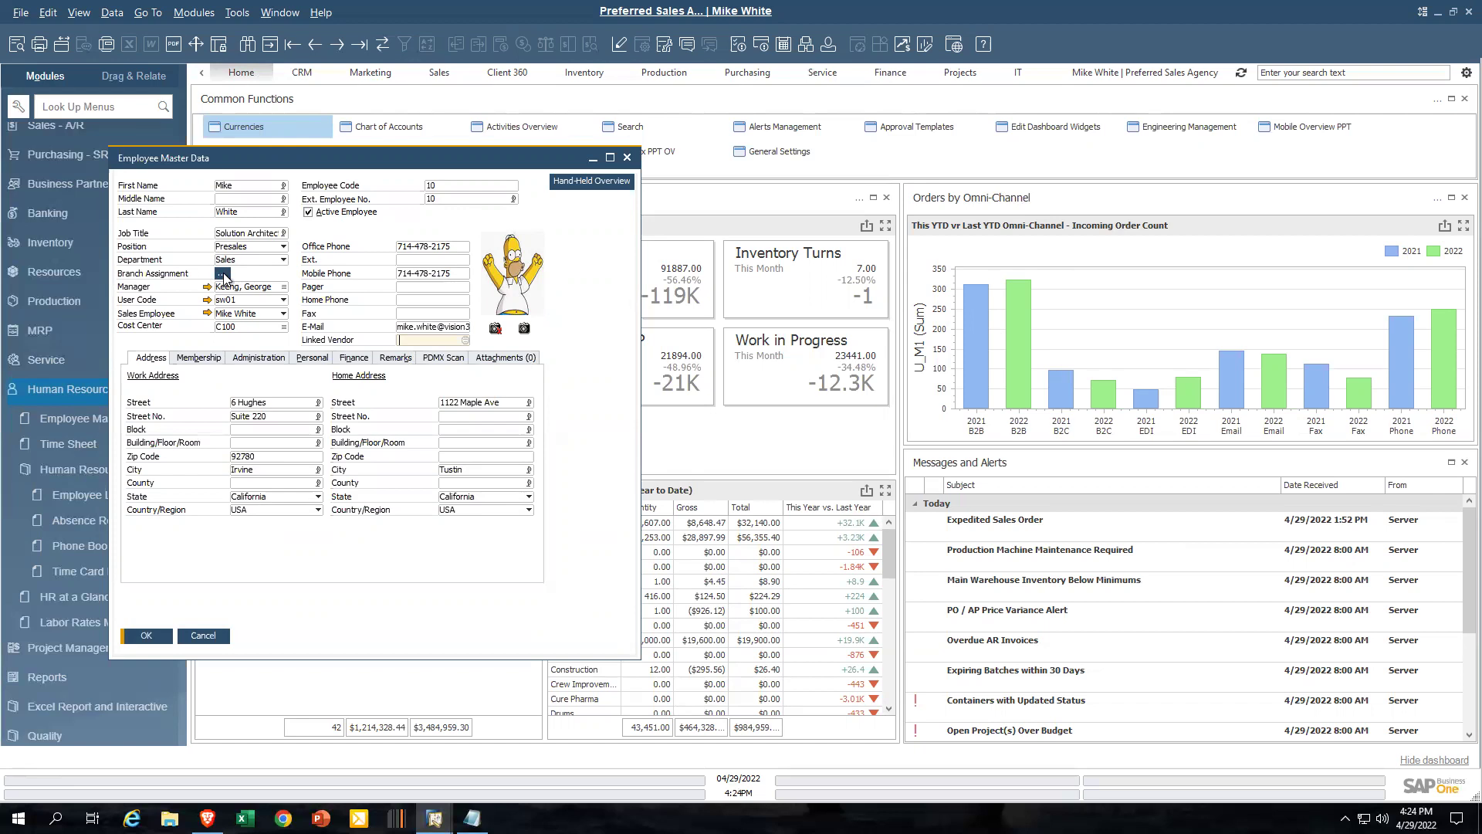
pyautogui.click(222, 274)
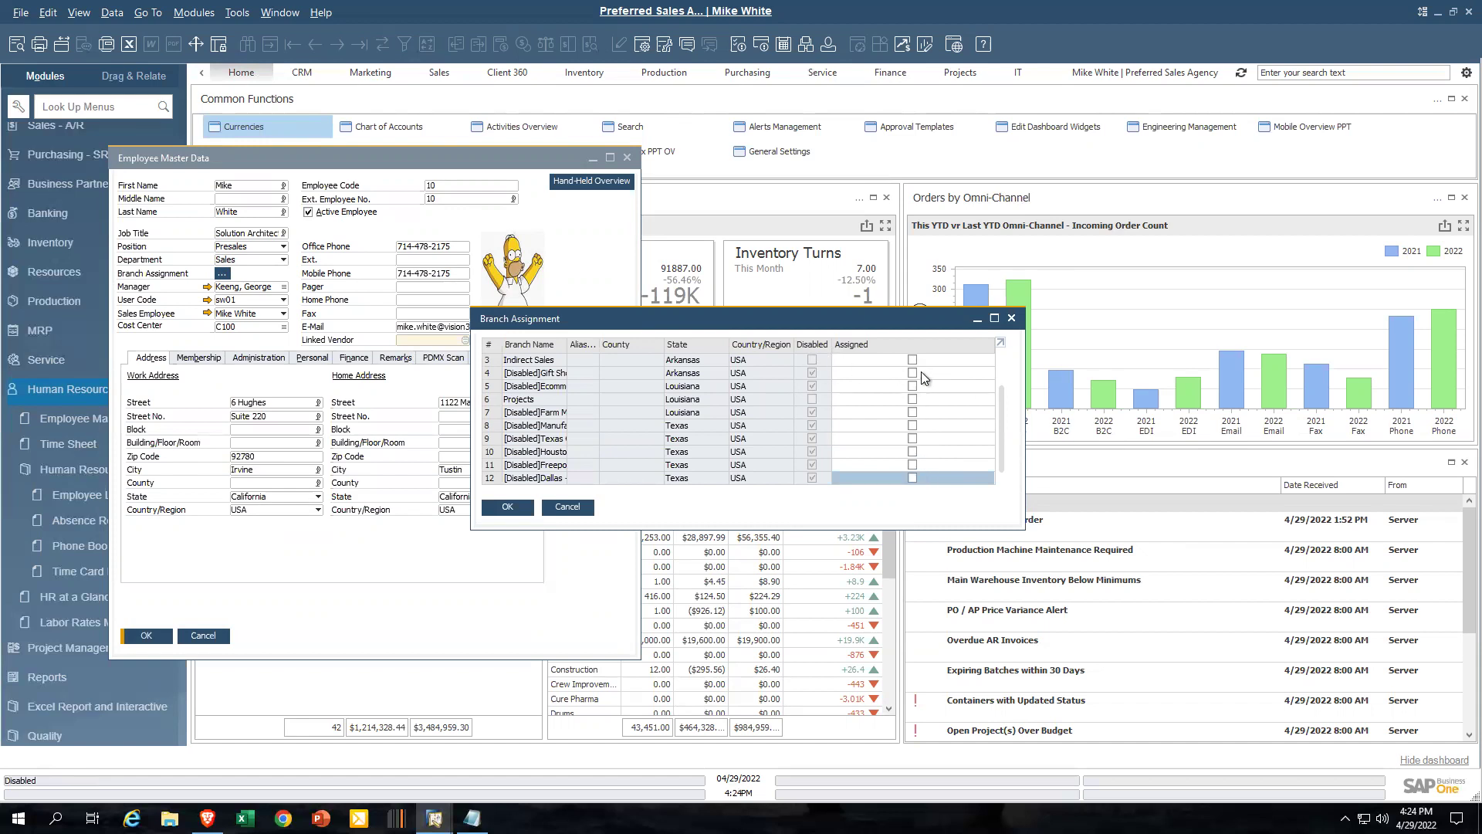
pyautogui.click(569, 508)
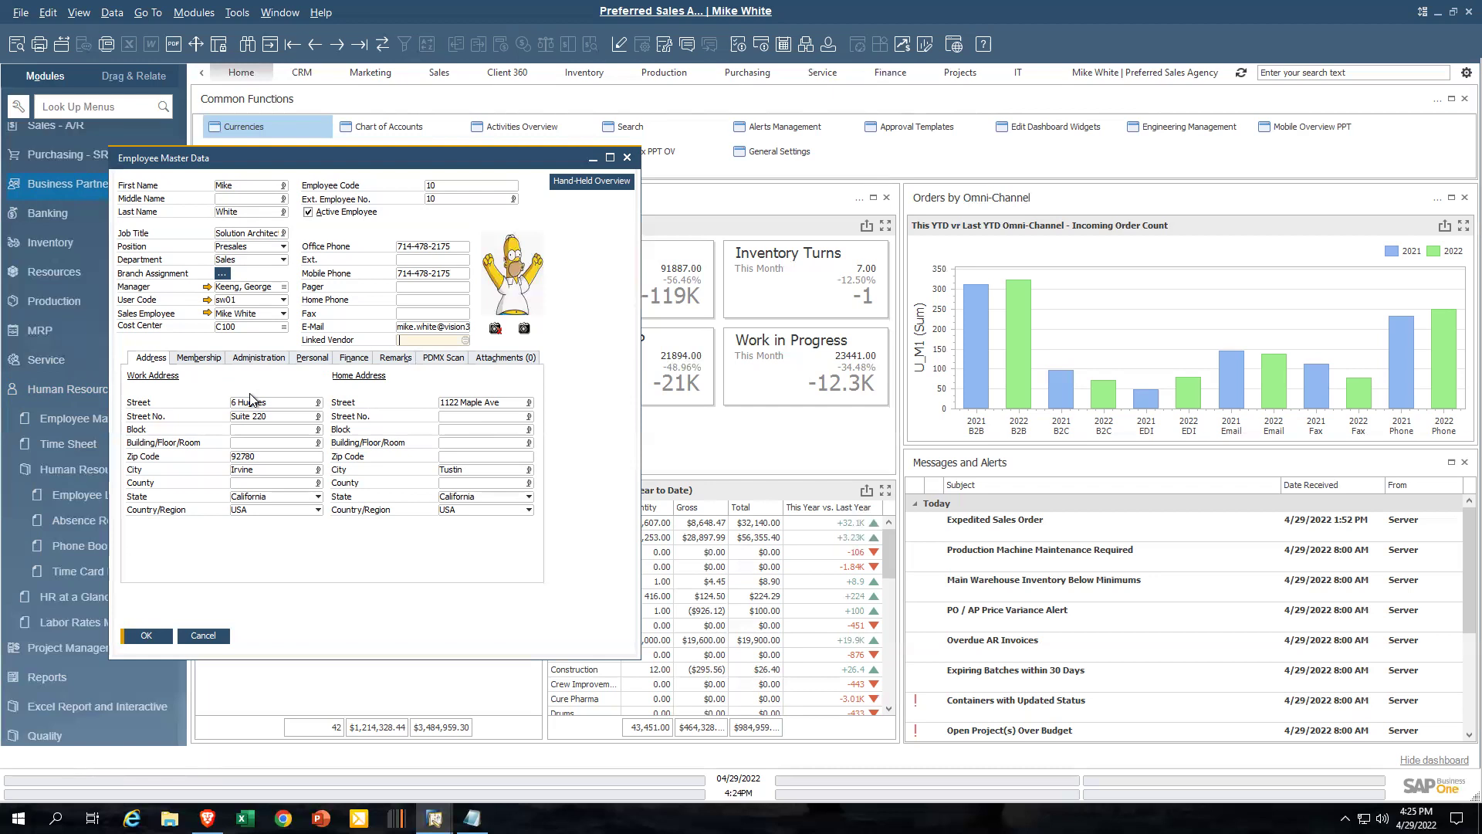
# Step: Review the employee's roles and teams and the administration details, choosing Salary as the status
pyautogui.click(193, 360)
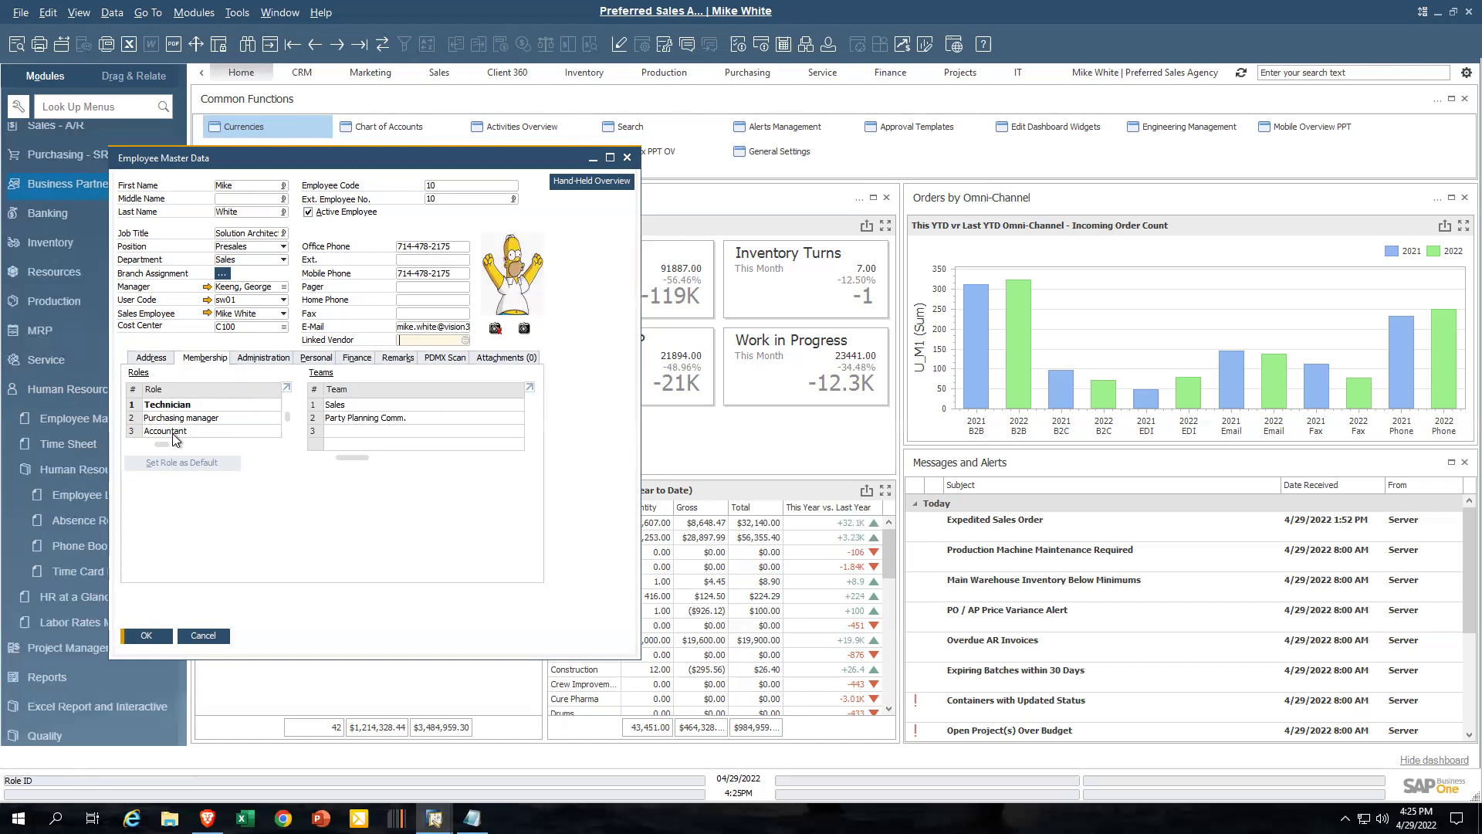
pyautogui.click(276, 364)
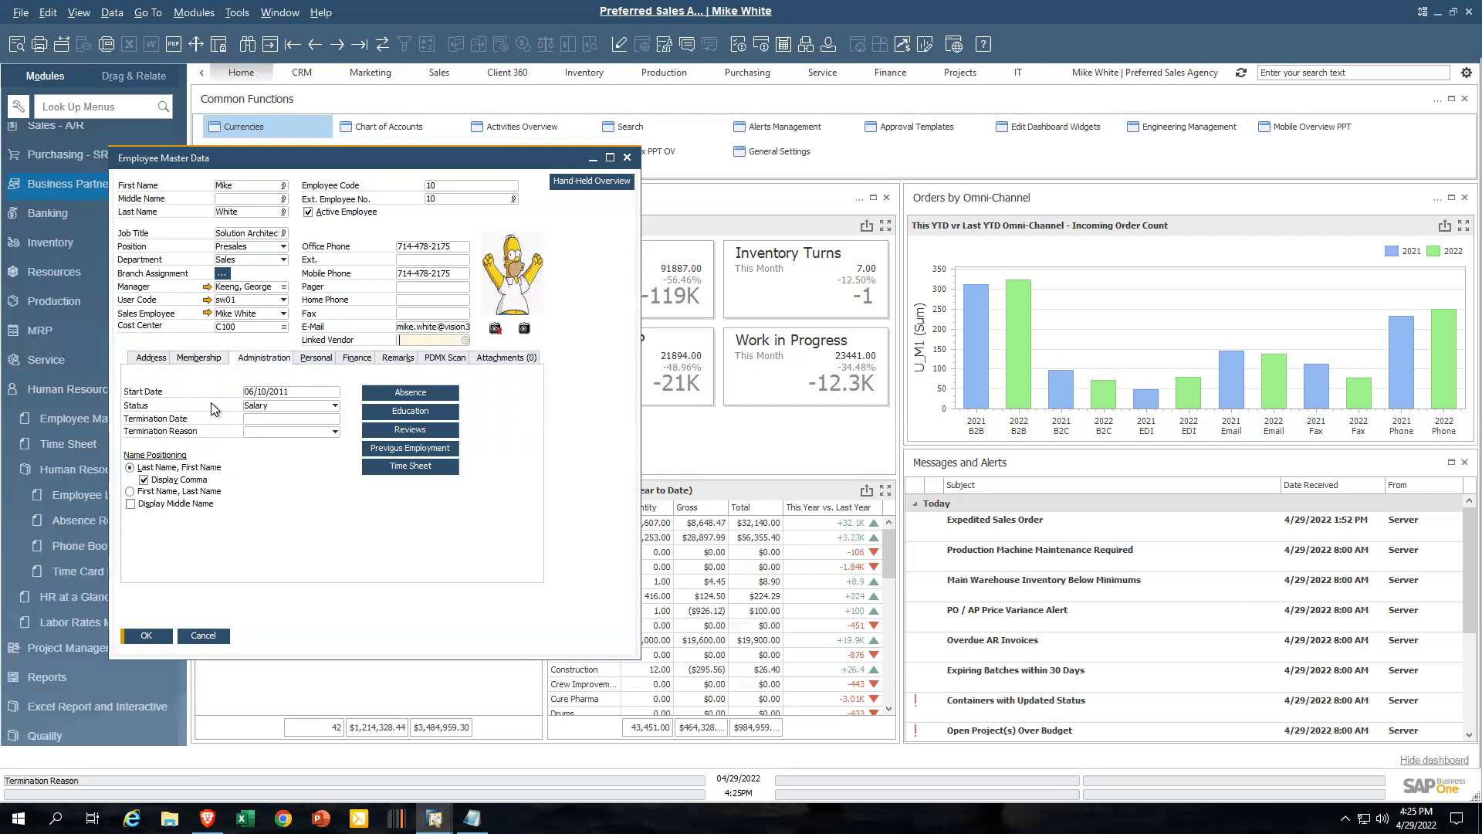
pyautogui.click(336, 408)
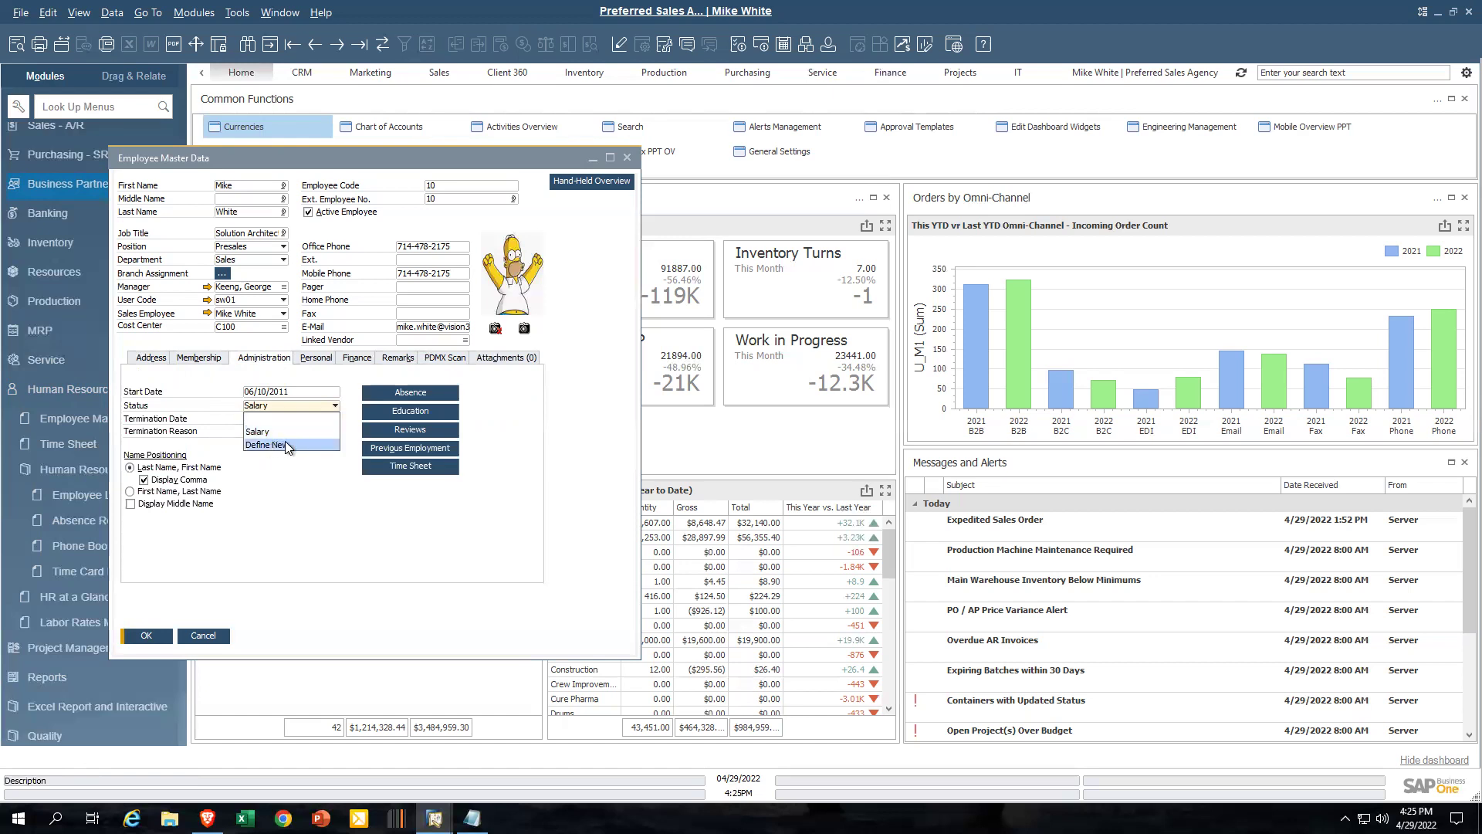
pyautogui.click(266, 432)
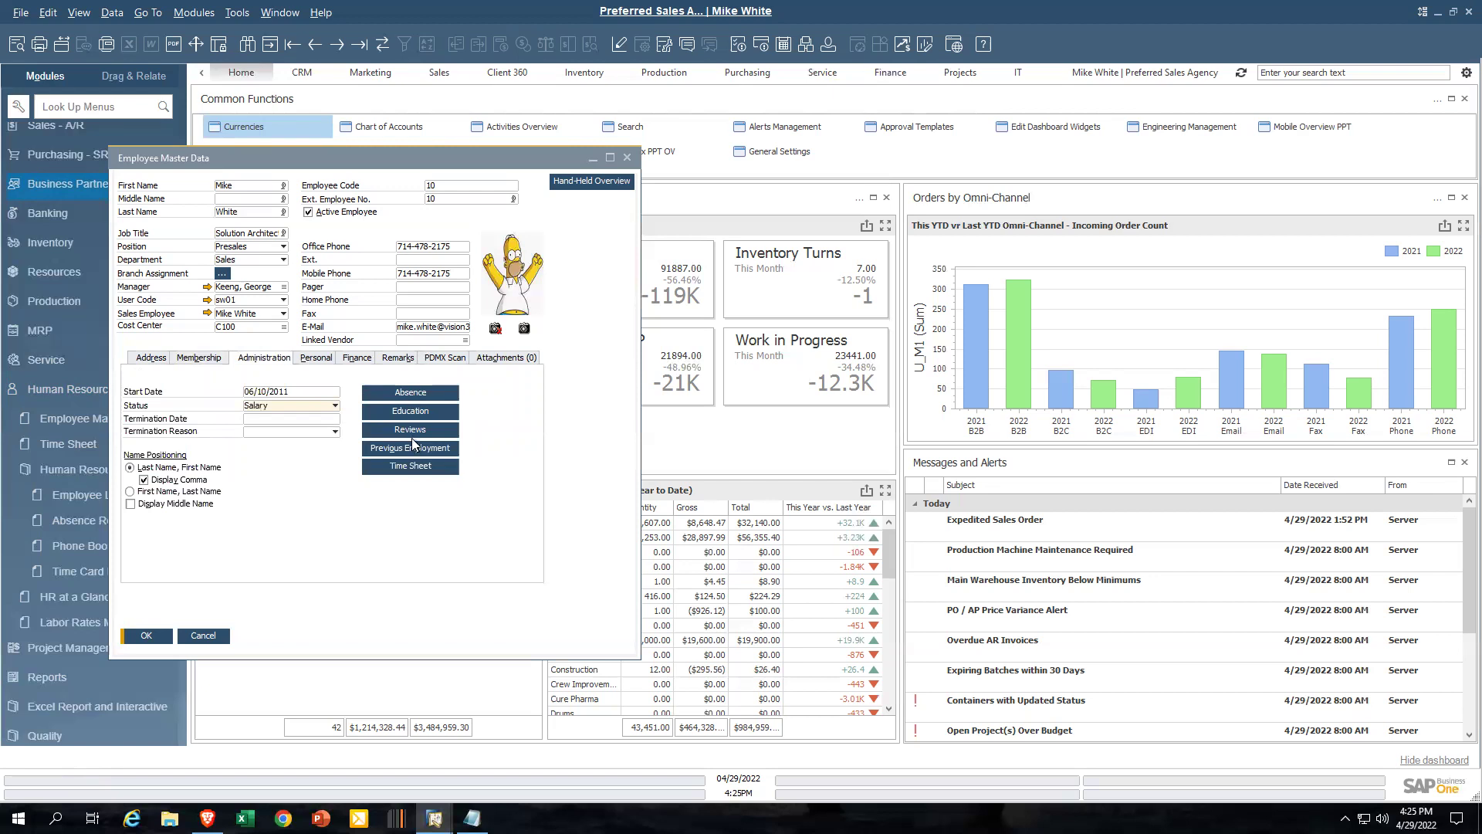
# Step: View the employee's absence, education and review records, cancelling out of each
pyautogui.click(398, 393)
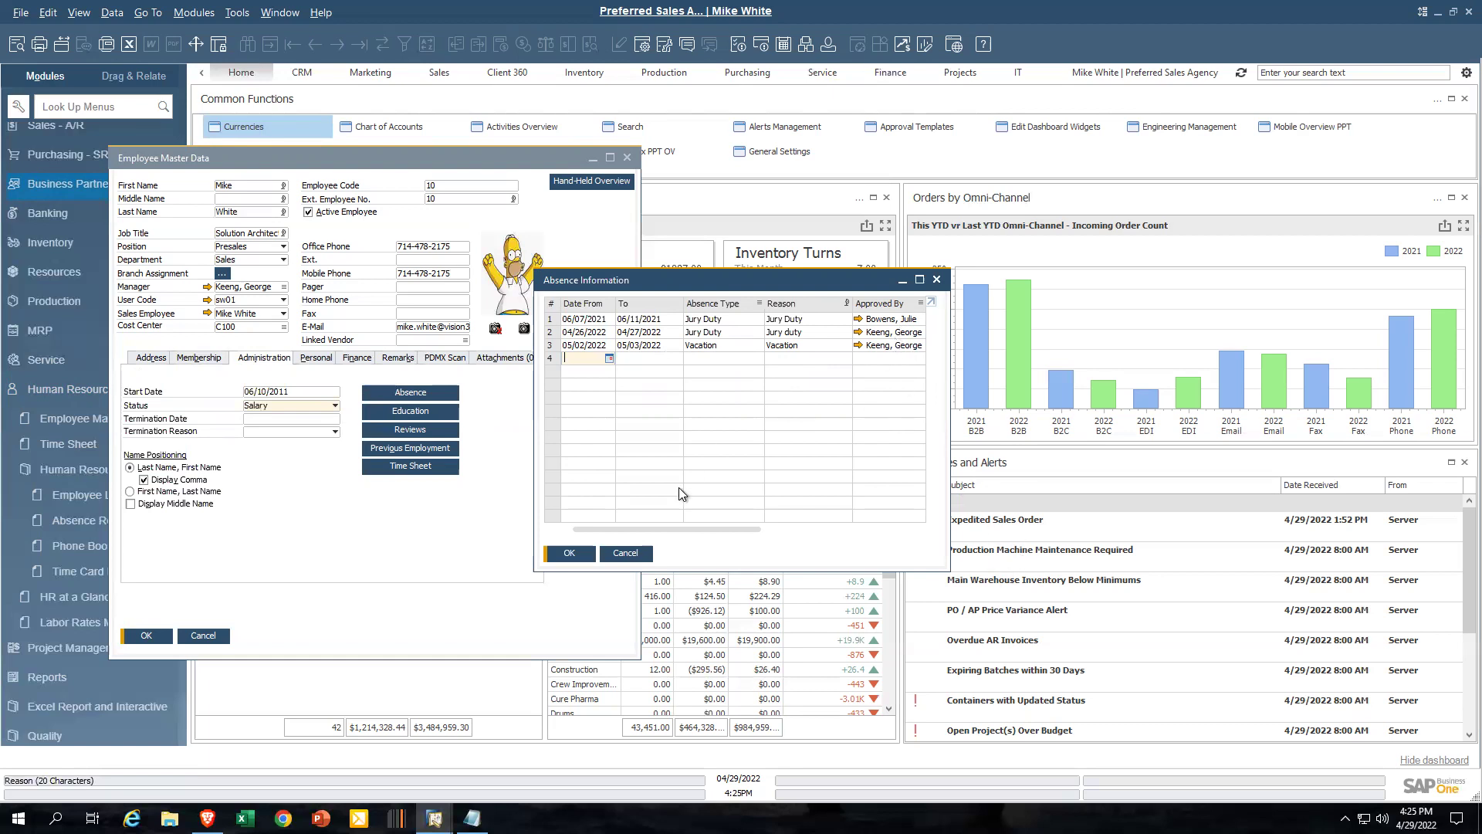
pyautogui.click(627, 554)
pyautogui.click(427, 415)
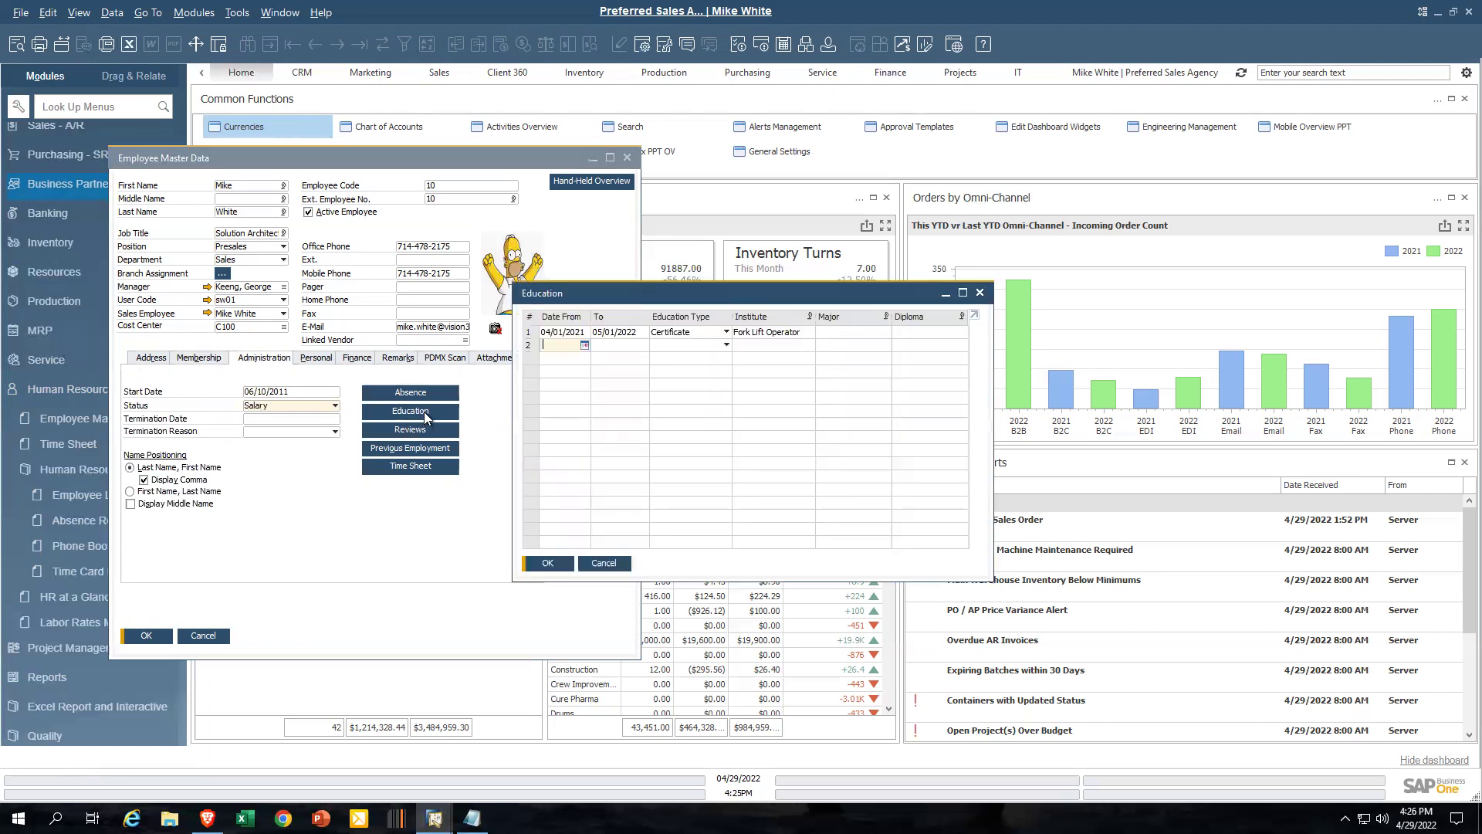
pyautogui.click(618, 565)
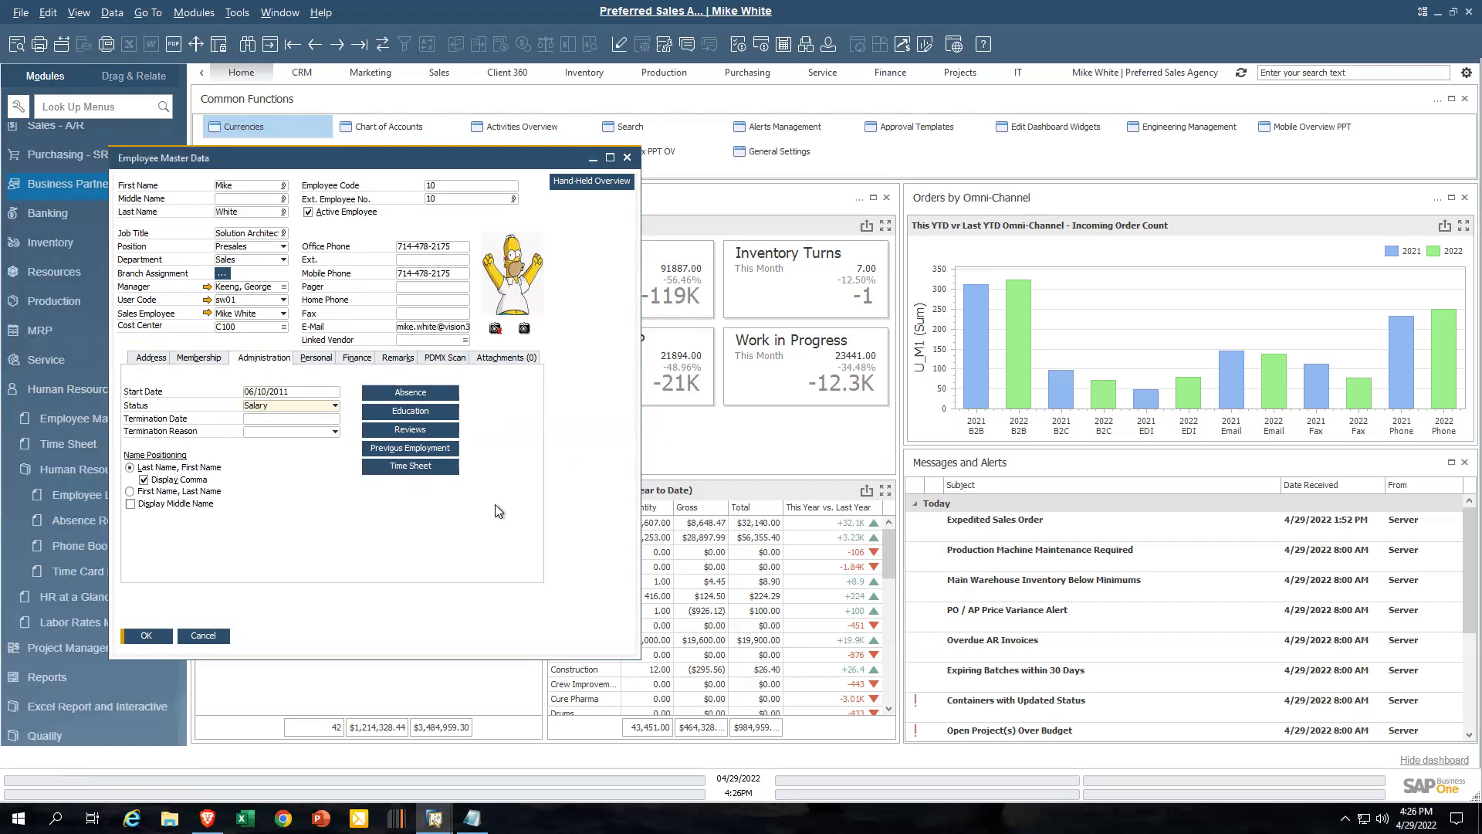
pyautogui.click(425, 428)
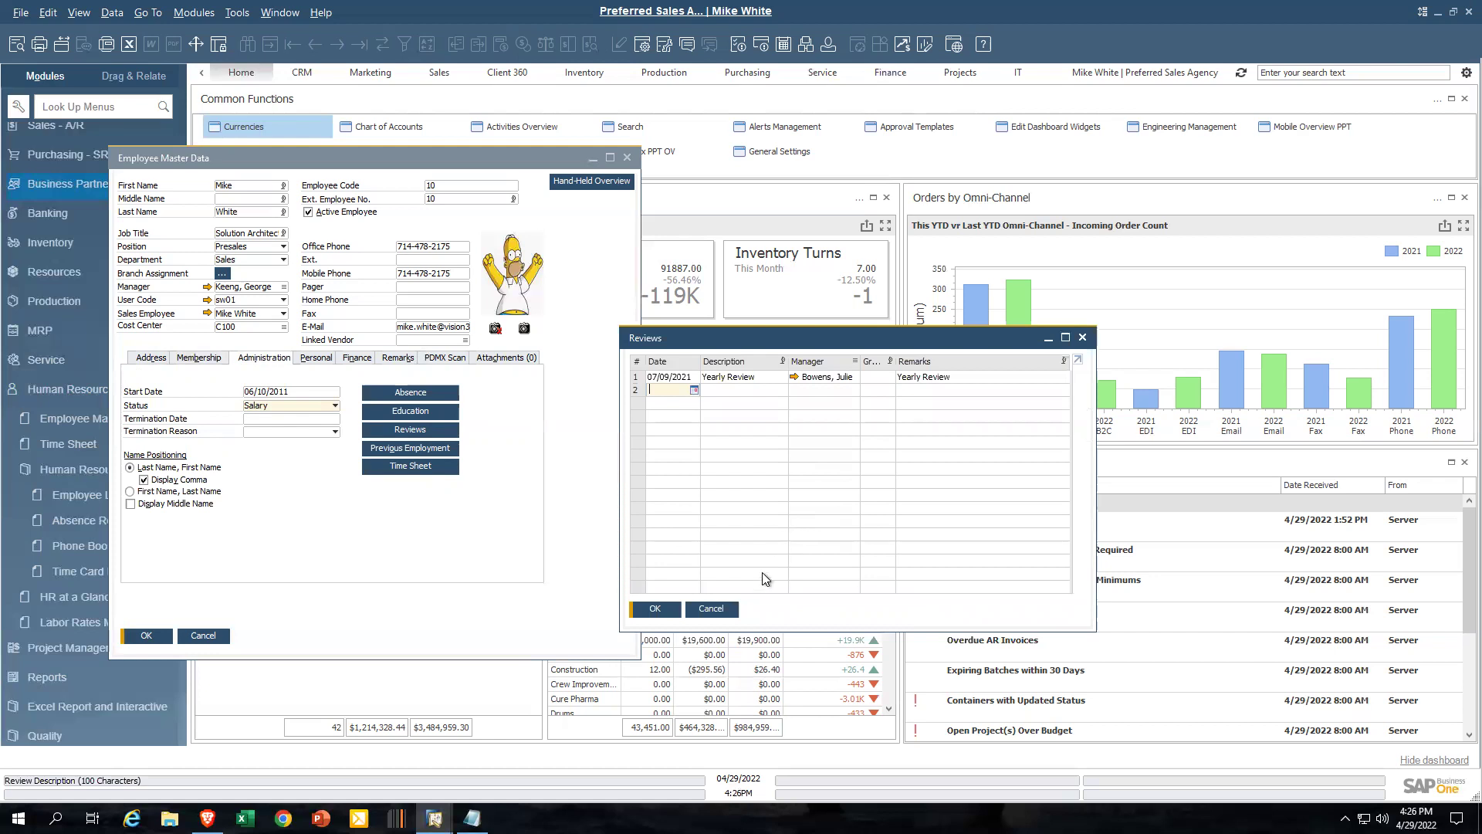
pyautogui.click(711, 610)
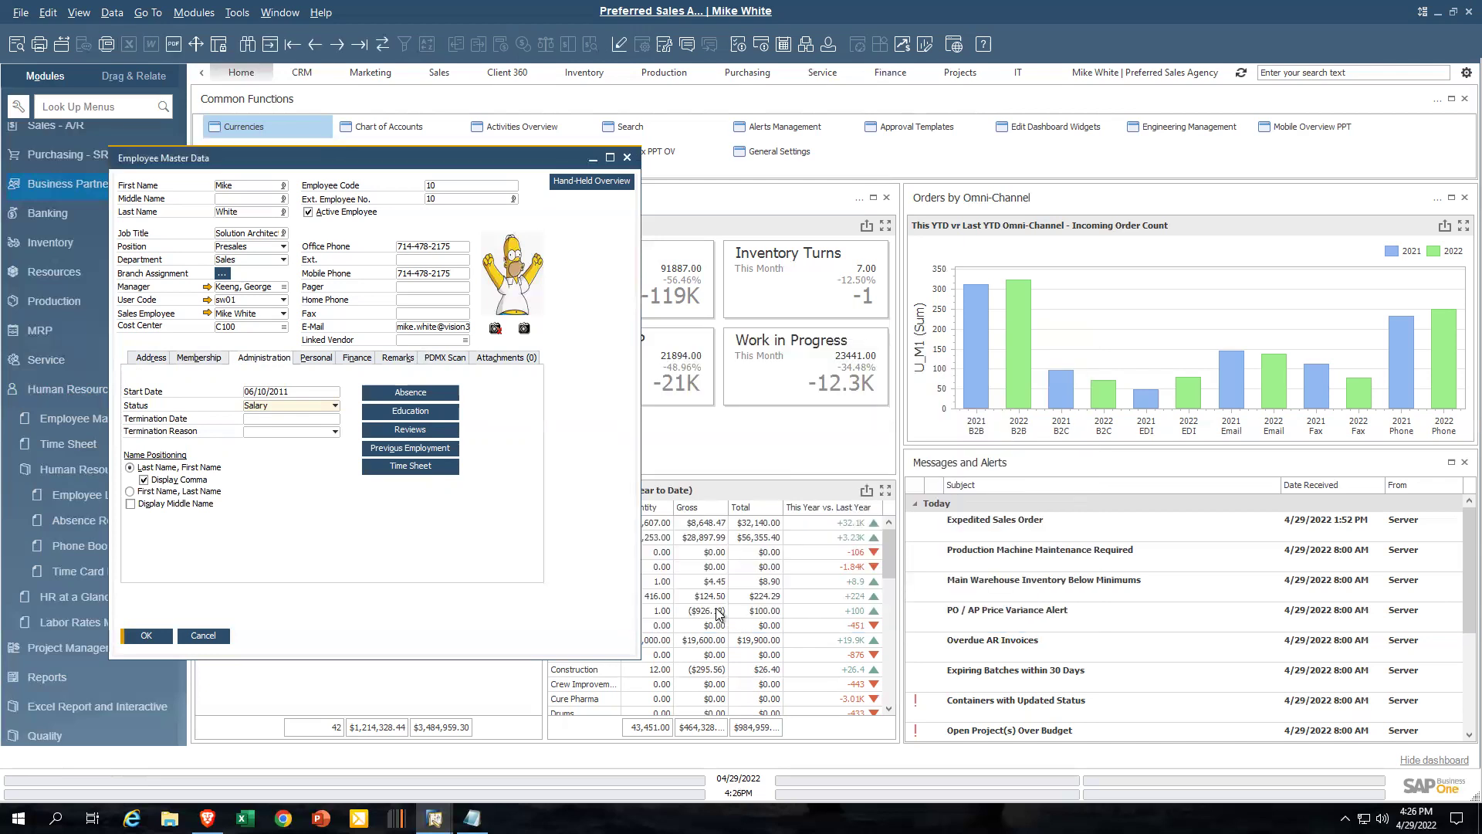
# Step: View the employee's previous employment and time sheets, enlarging the time sheet list before cancelling out of it
pyautogui.click(415, 446)
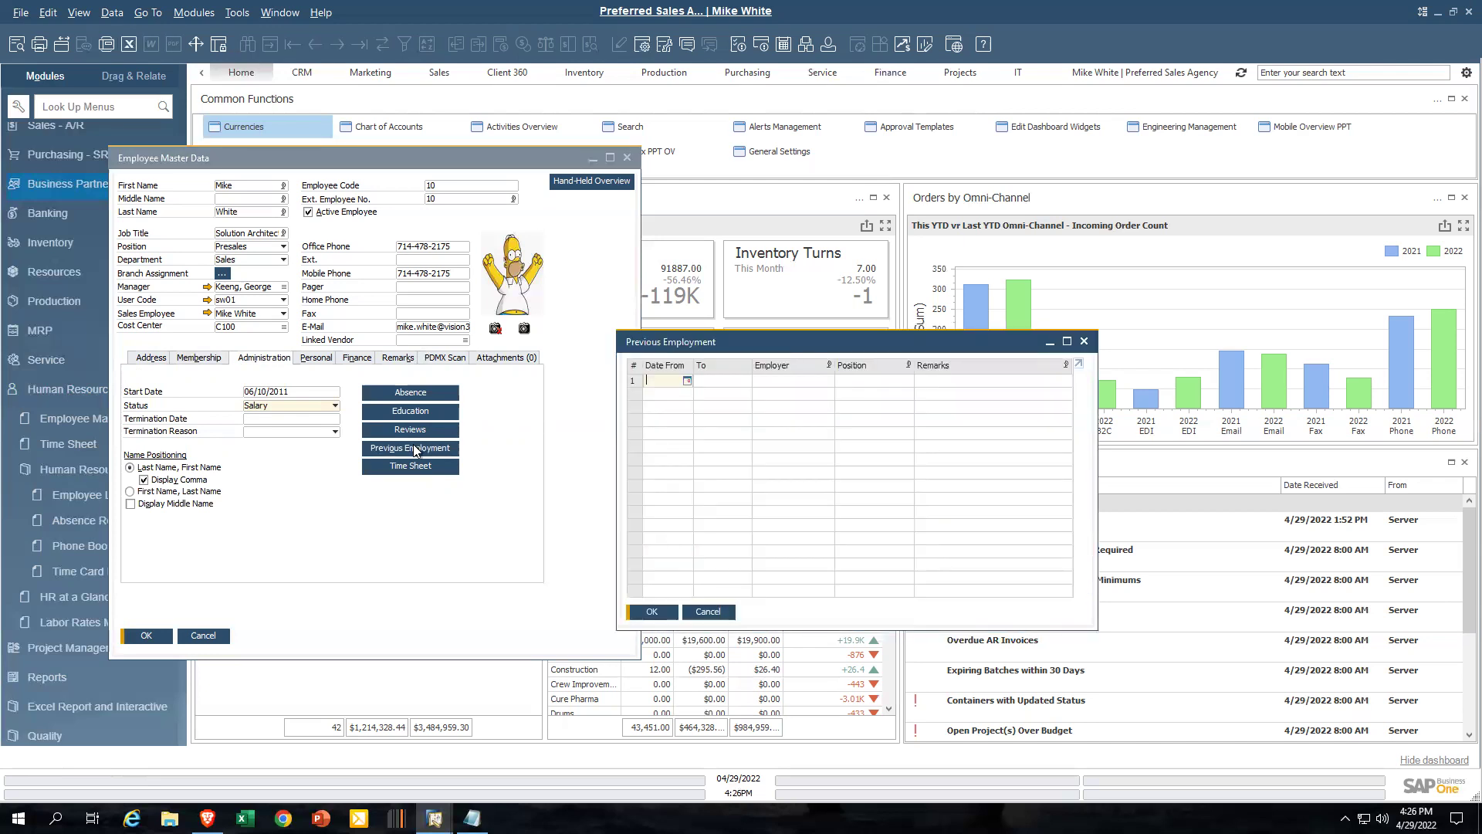
pyautogui.click(710, 612)
pyautogui.click(426, 467)
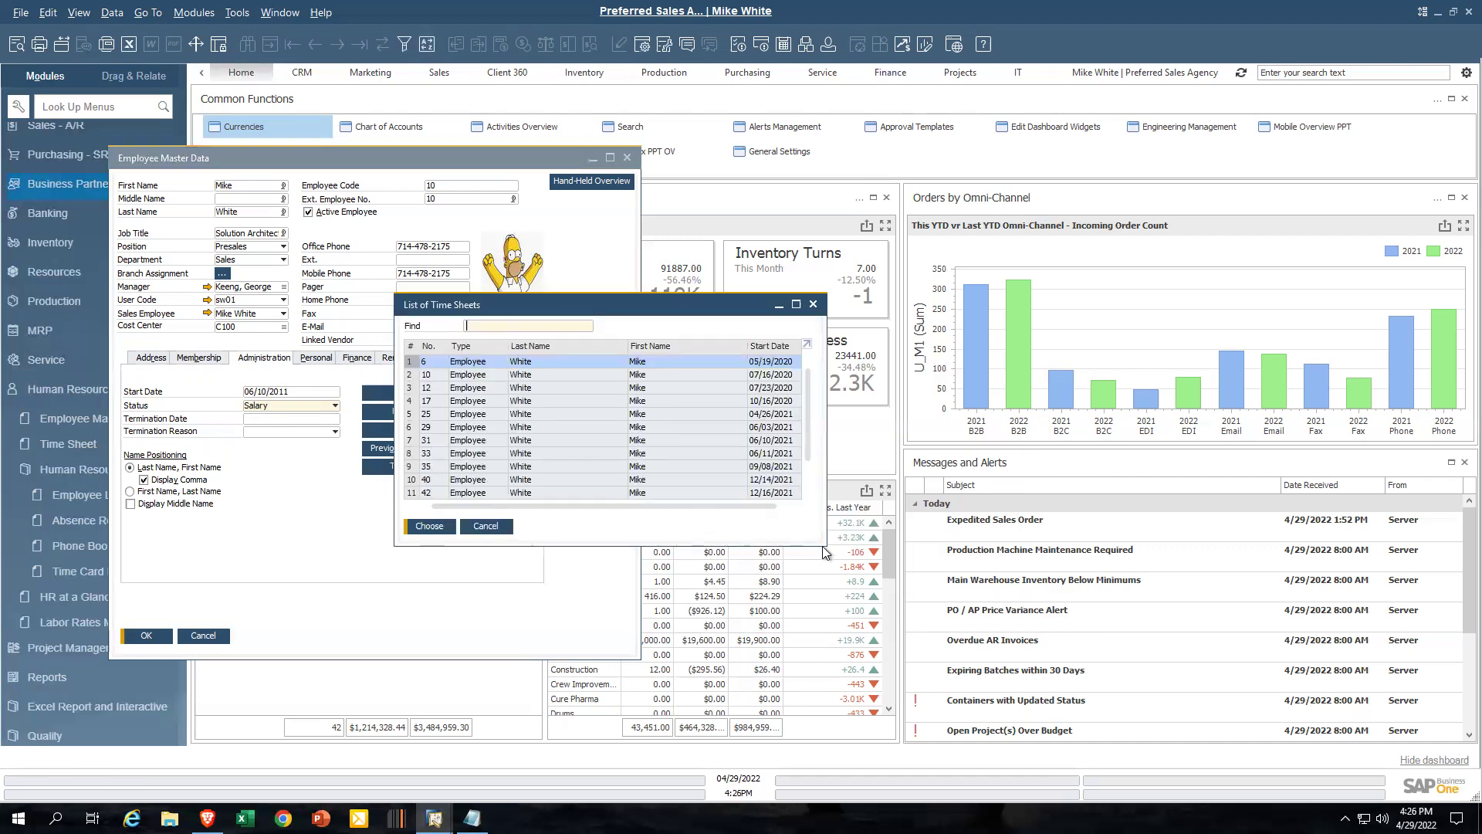
pyautogui.moveTo(824, 544); pyautogui.dragTo(1108, 605)
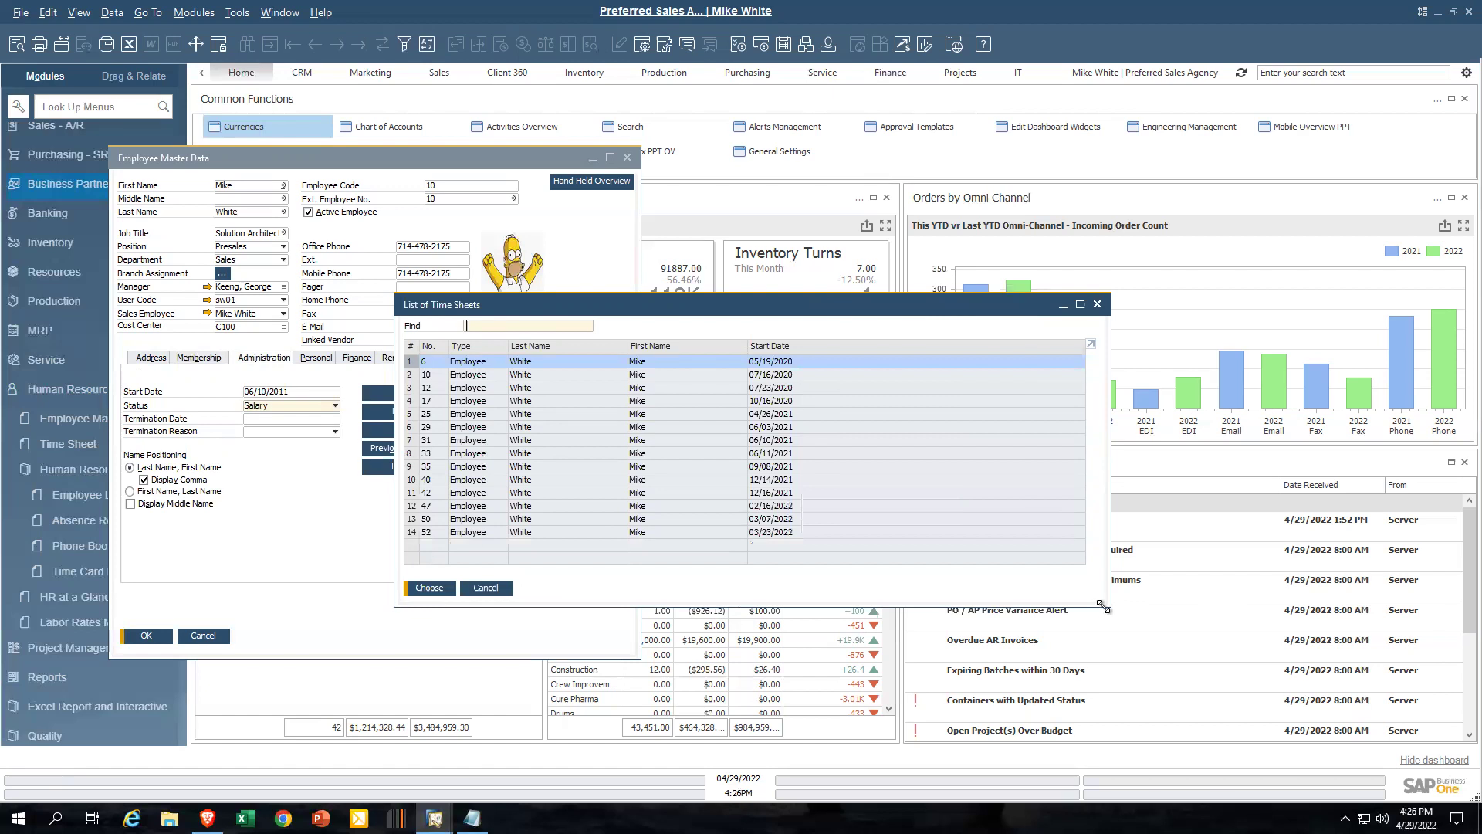
pyautogui.click(486, 589)
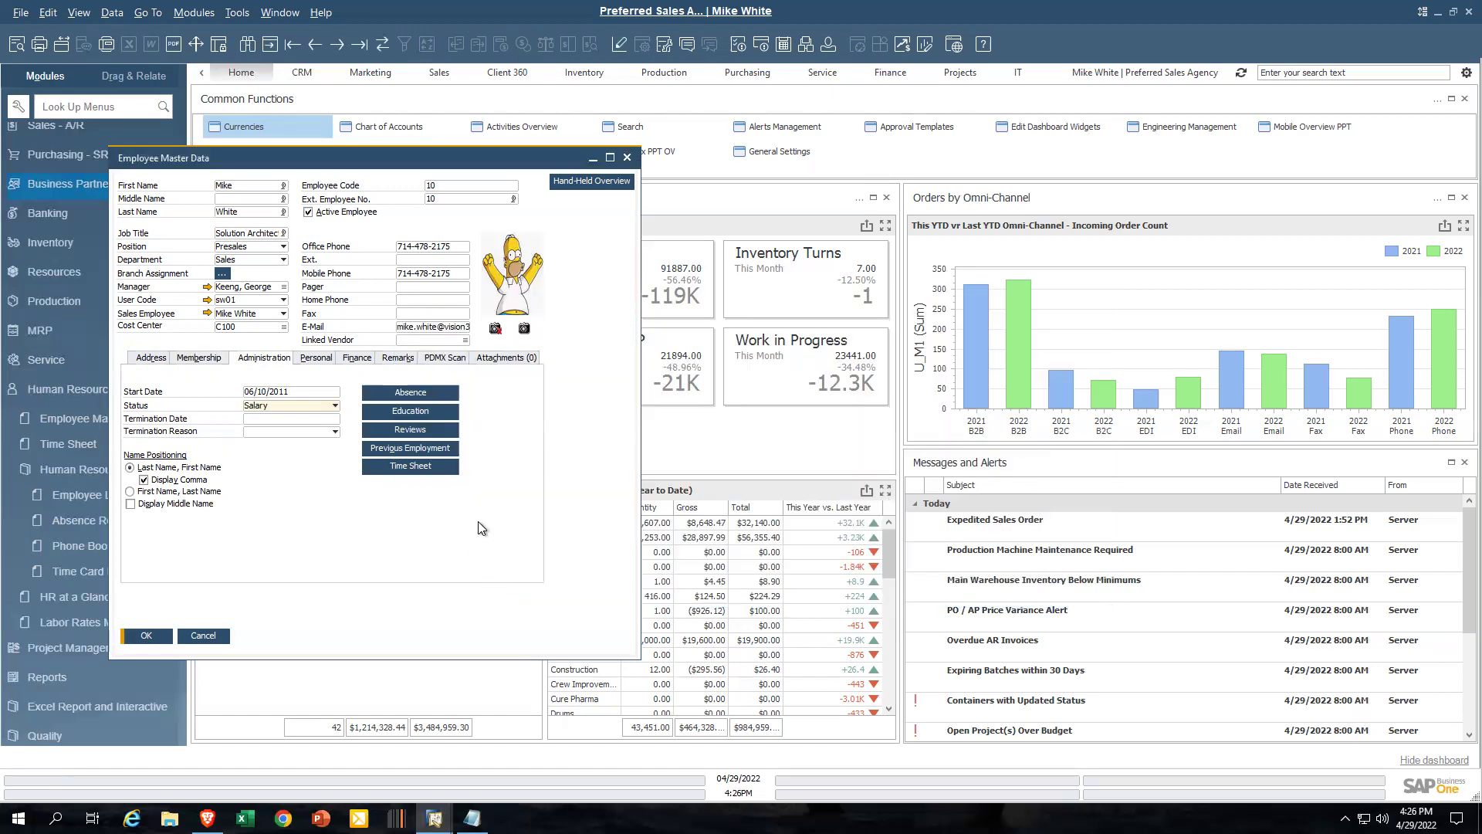
# Step: View the employee's personal details and the finance details, including the salary field
pyautogui.click(317, 359)
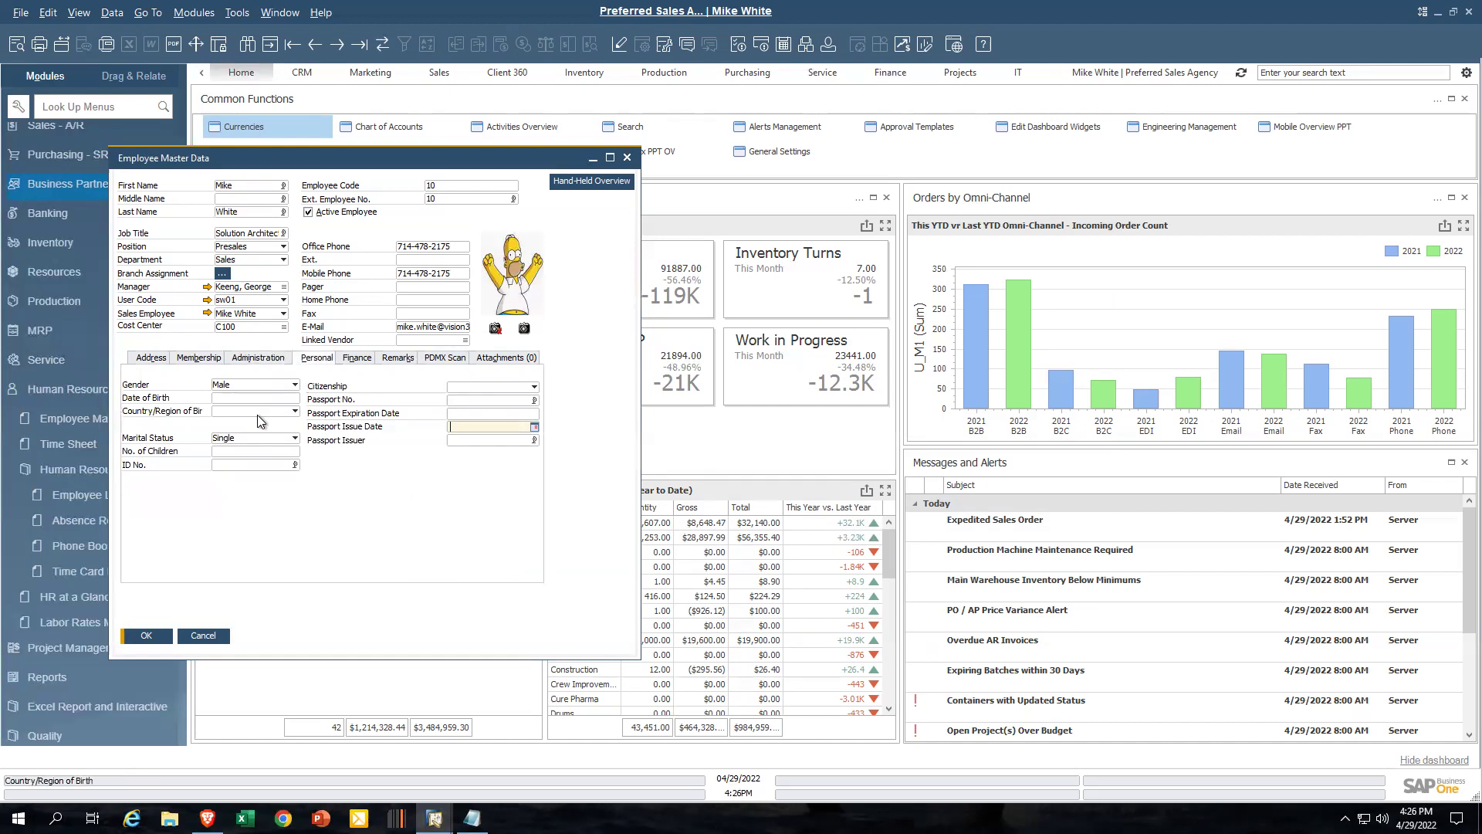
pyautogui.click(360, 359)
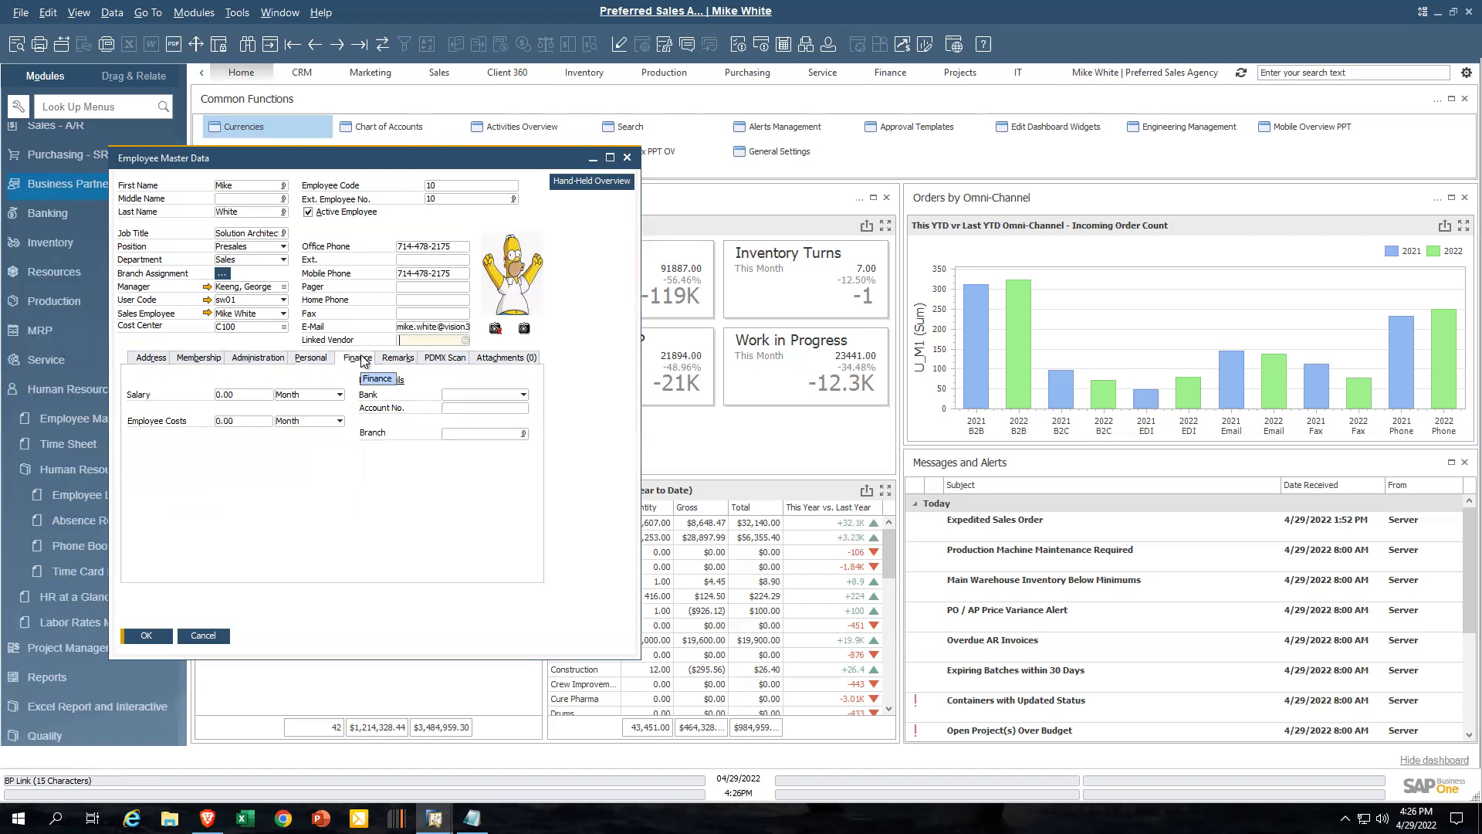
pyautogui.click(233, 395)
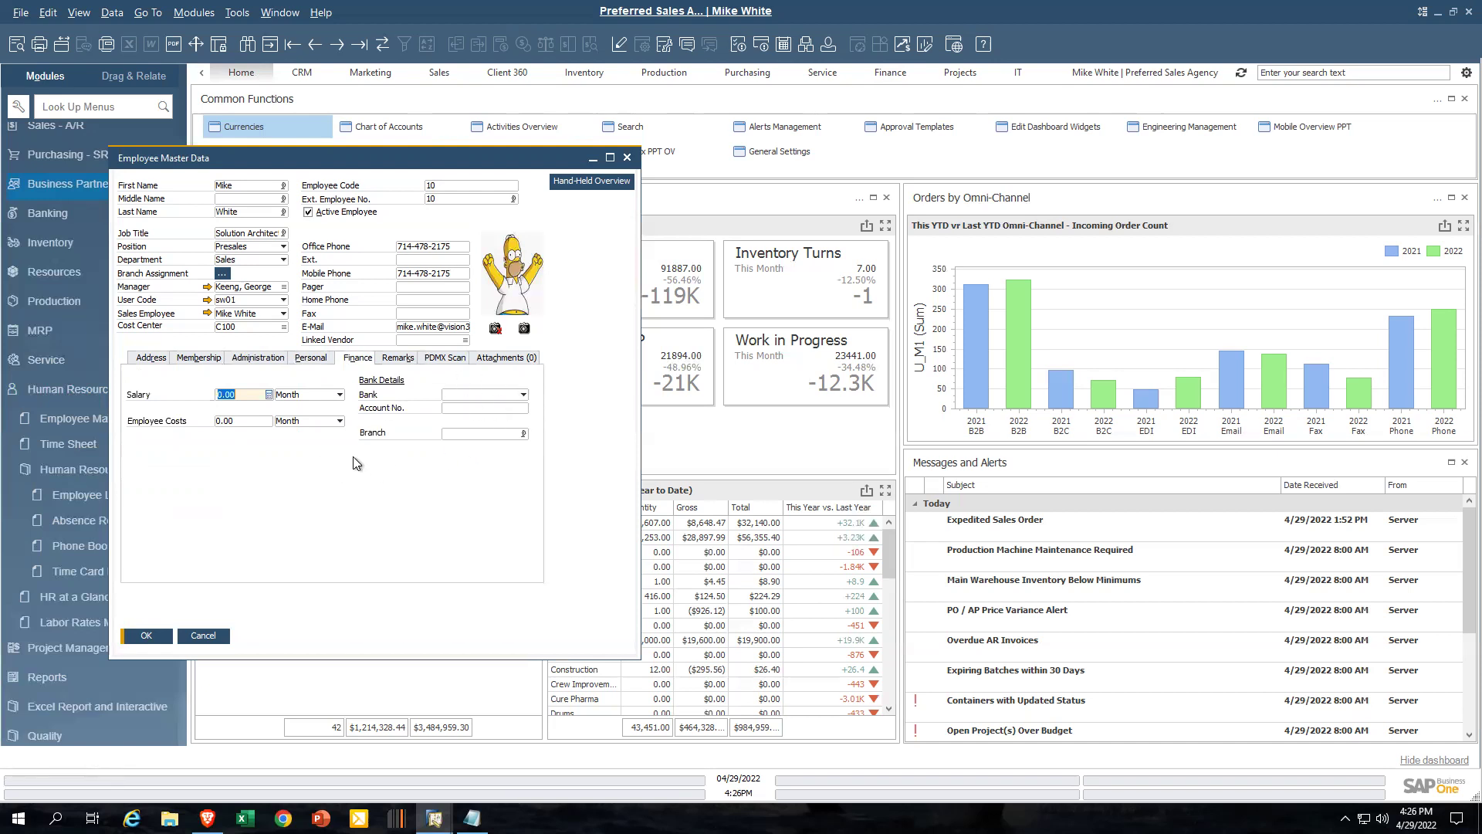
# Step: View the employee's remarks, PDMX Scan authorizations and attachments
pyautogui.click(399, 357)
pyautogui.click(344, 394)
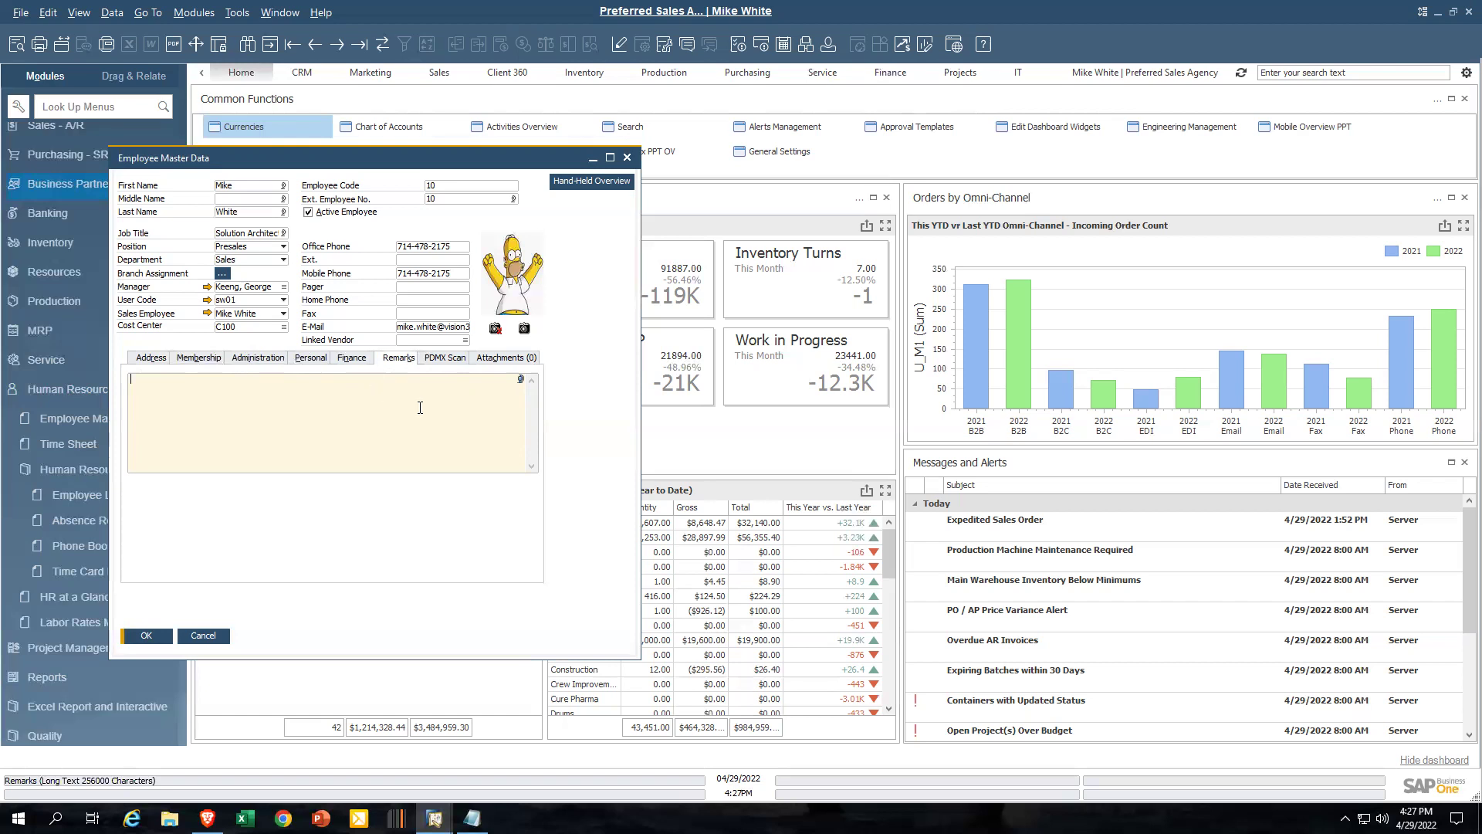
pyautogui.click(448, 360)
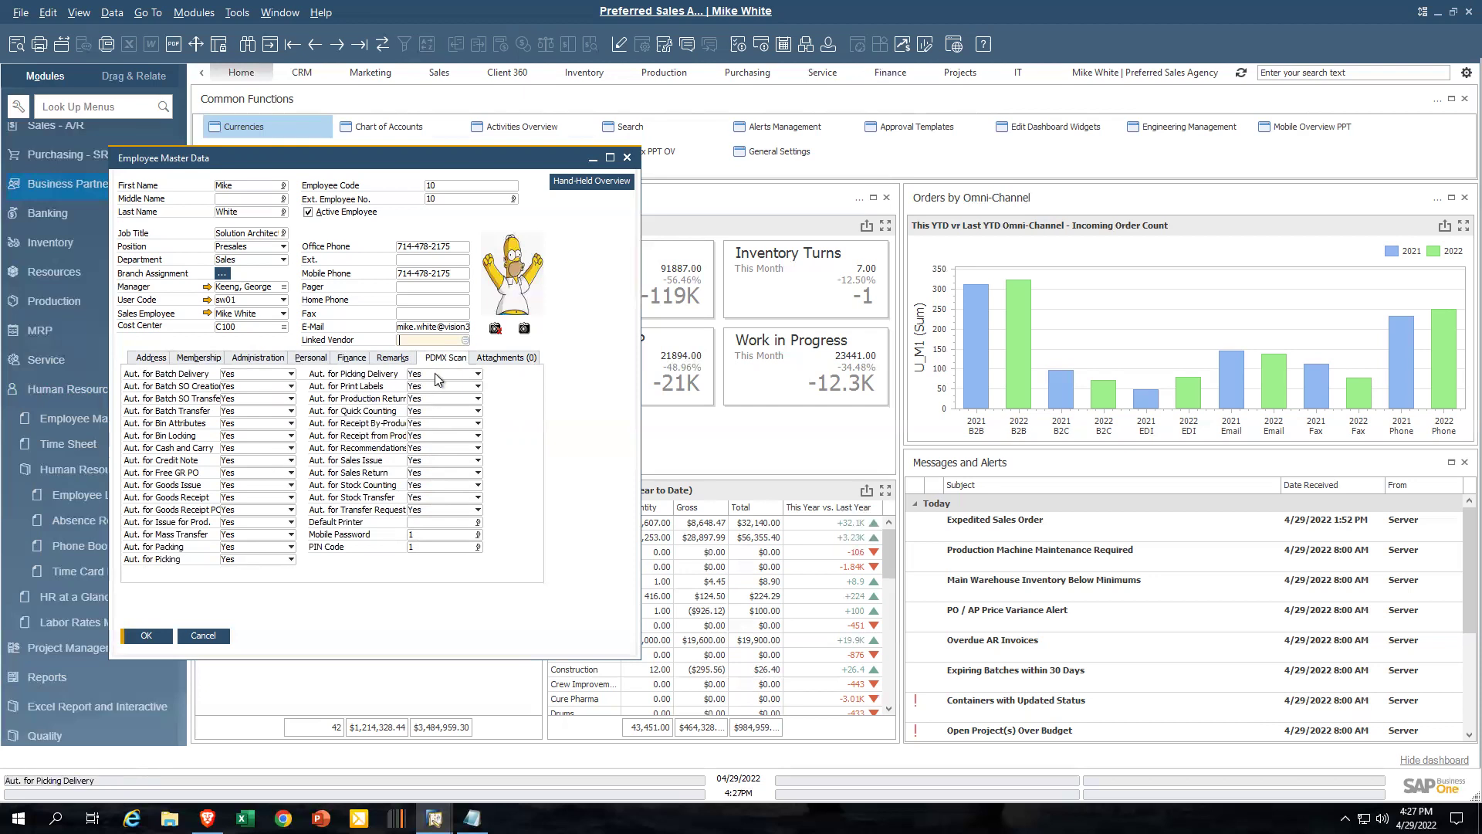
pyautogui.click(512, 360)
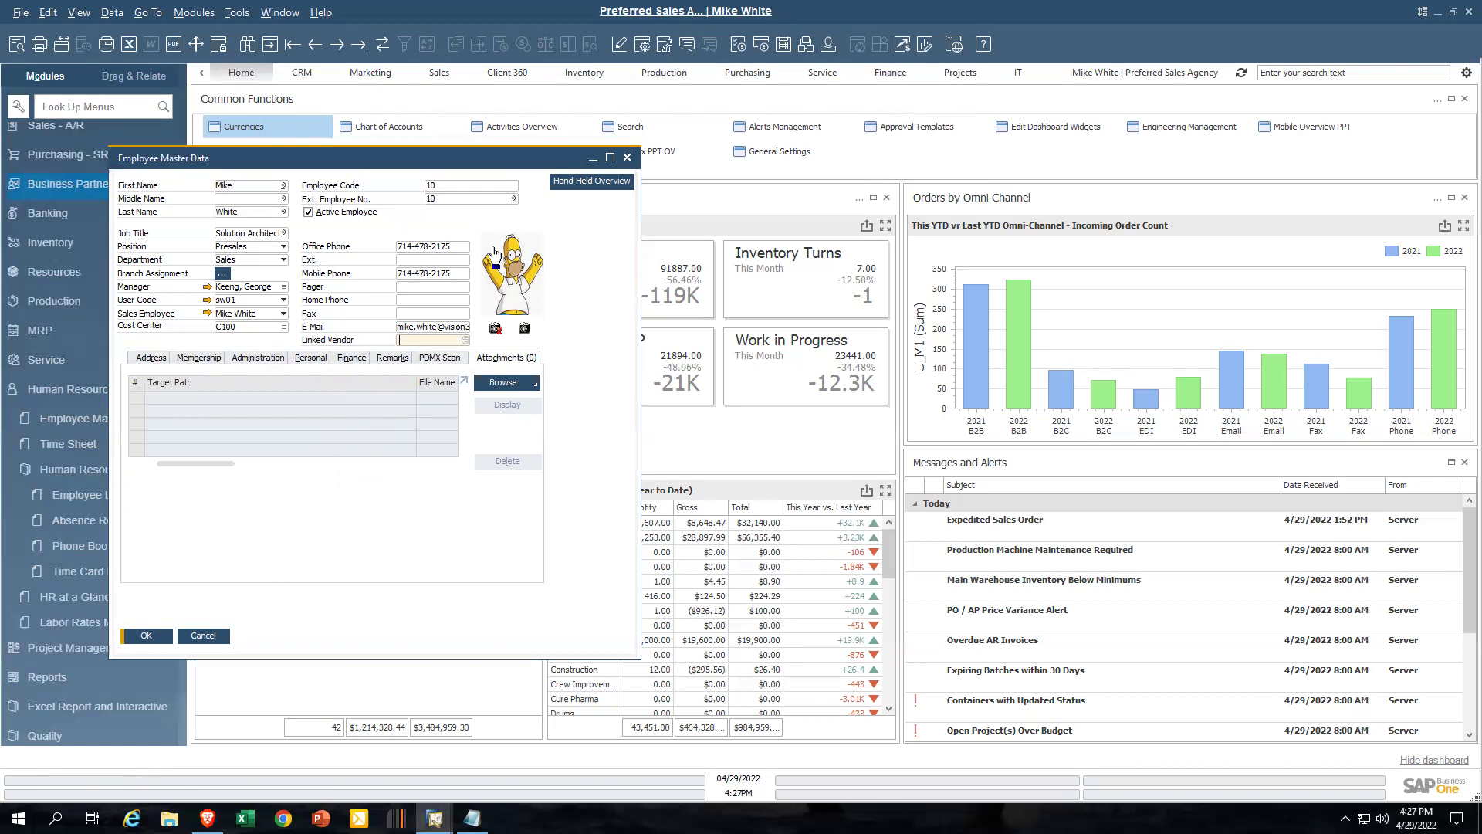
# Step: View the Human Resources and Master Data categories in user-defined fields management, then close it and the employee record
pyautogui.click(237, 13)
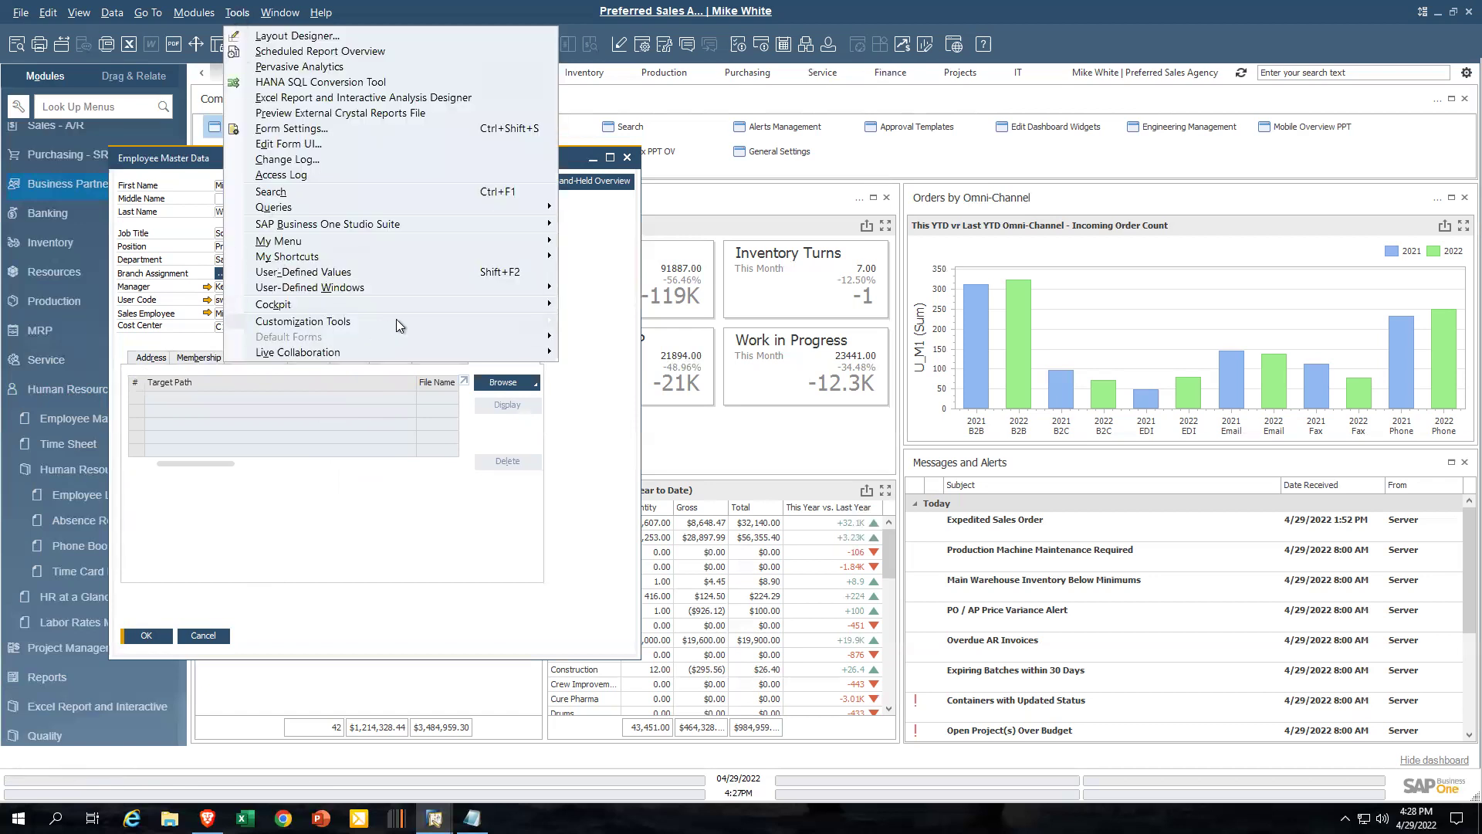
pyautogui.moveTo(396, 321)
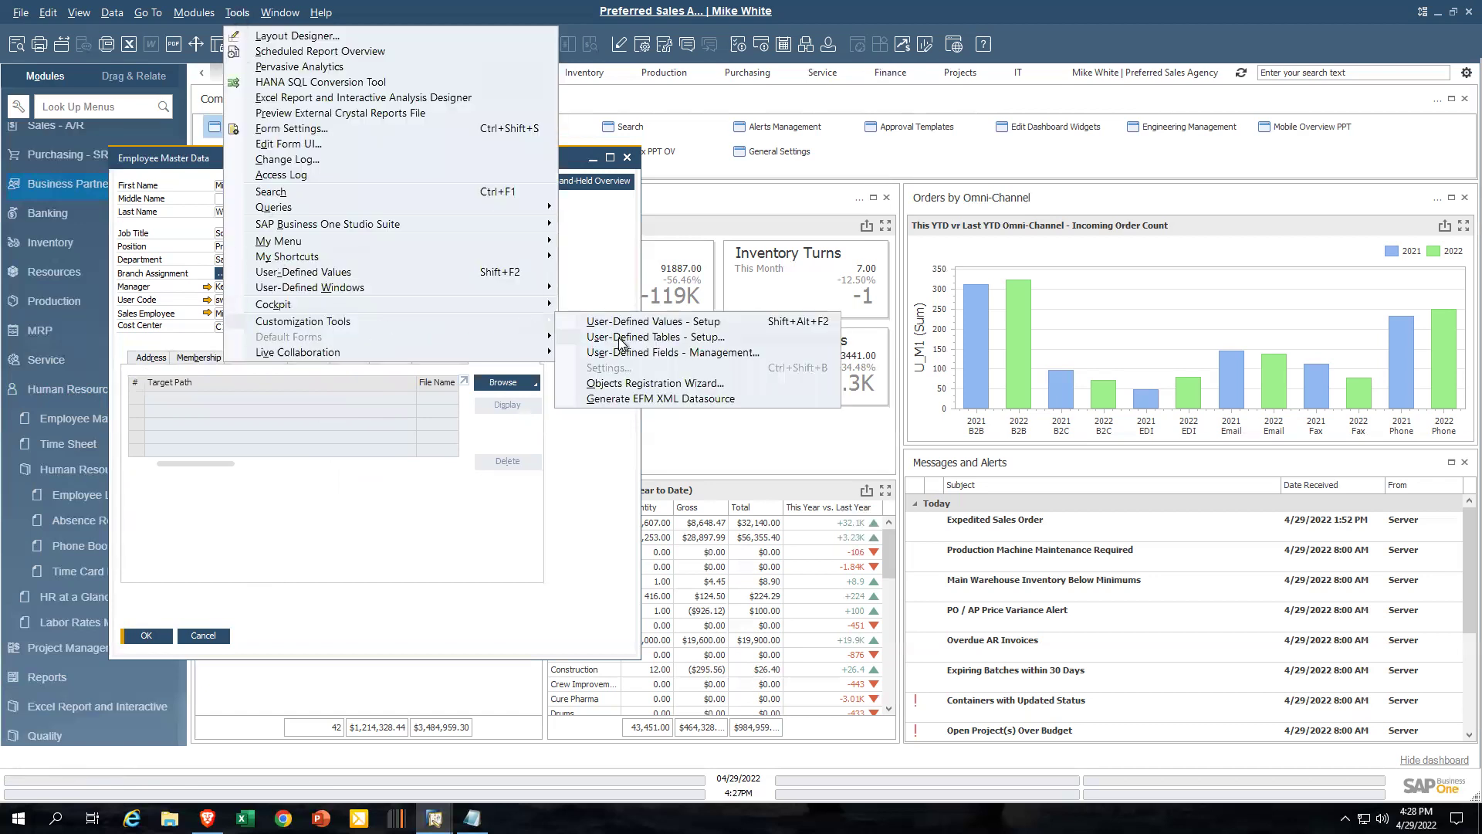
pyautogui.click(657, 353)
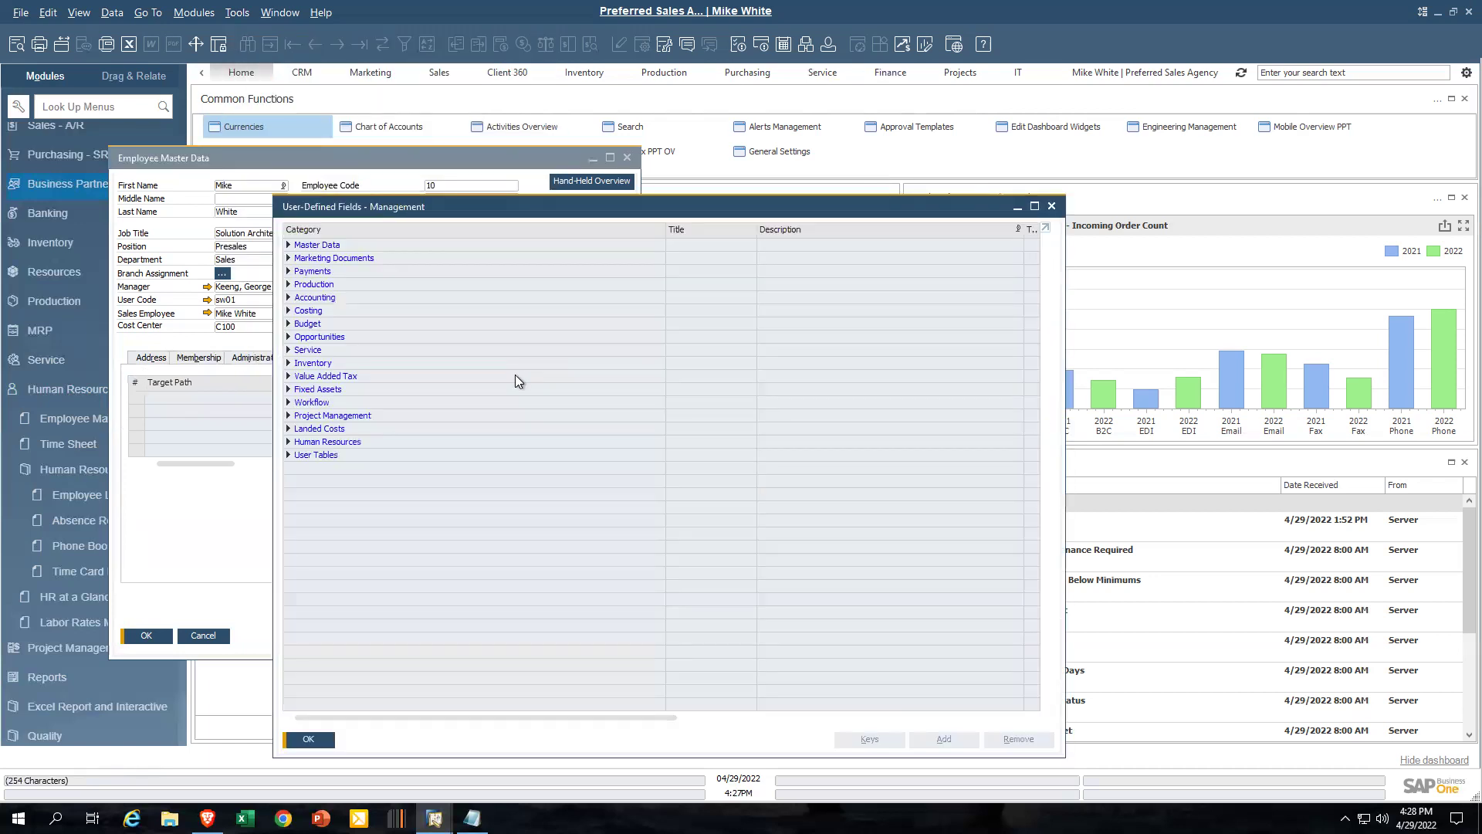
pyautogui.click(289, 443)
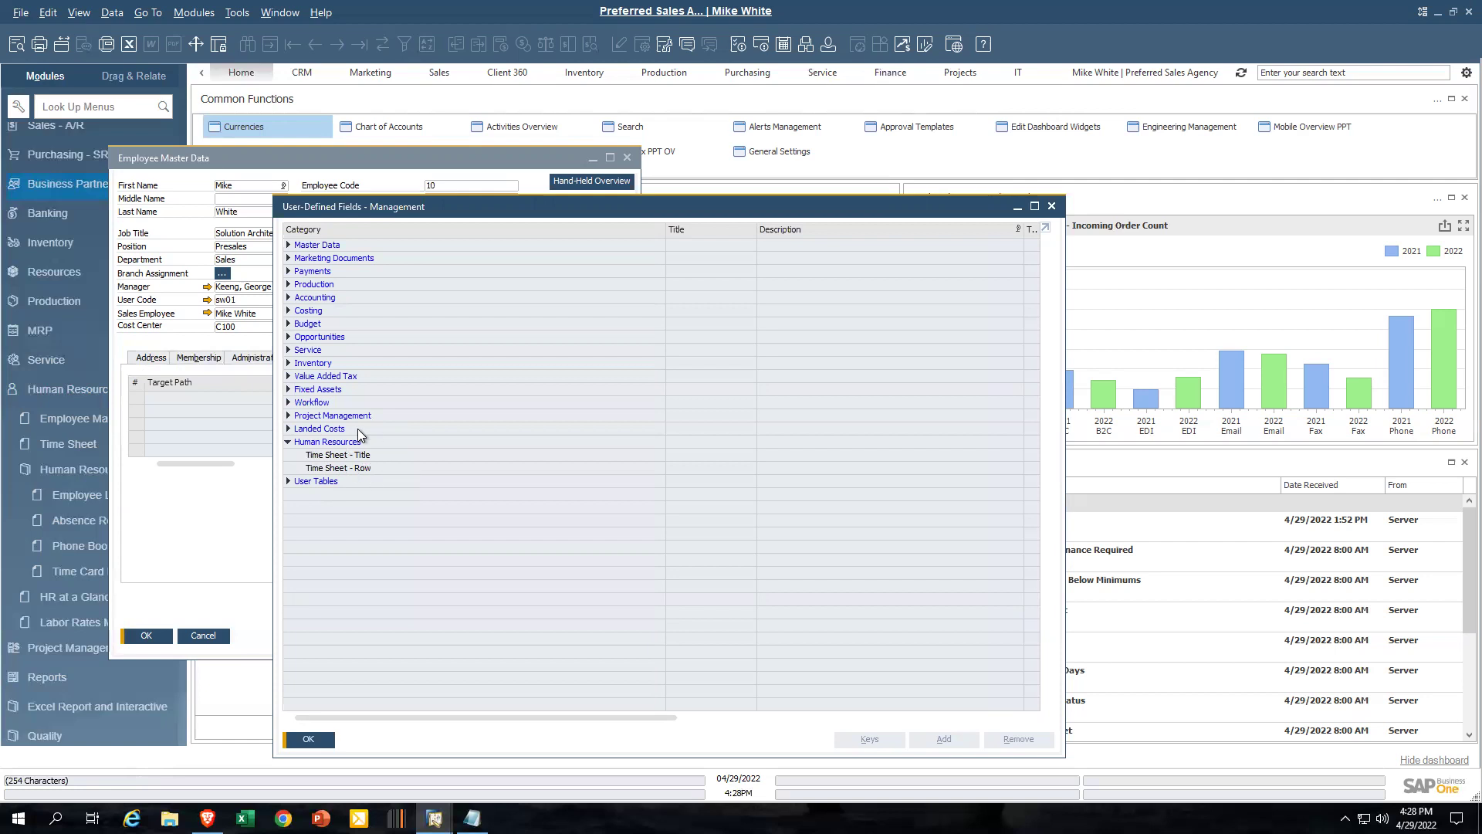
pyautogui.click(289, 245)
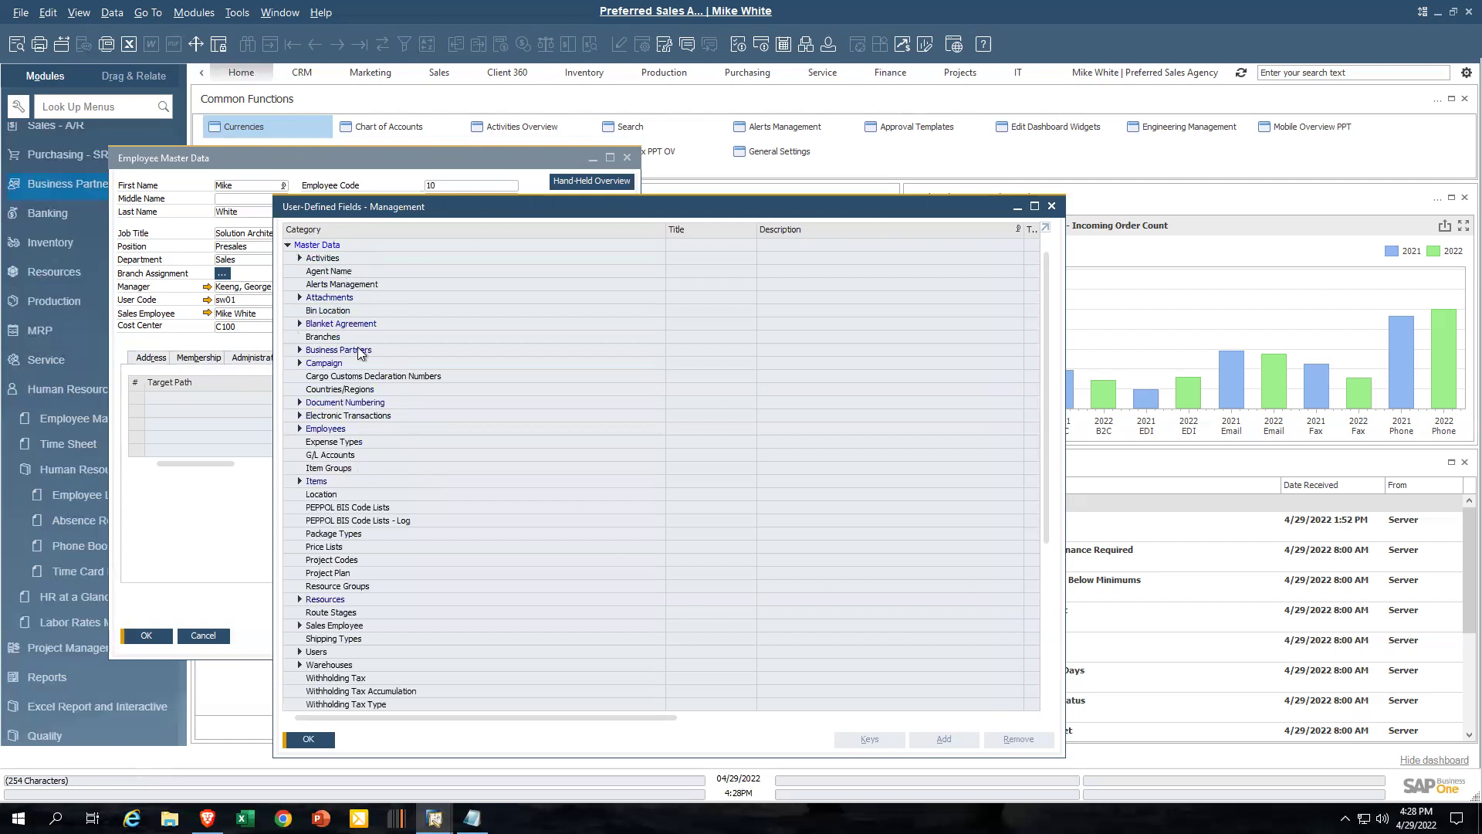
pyautogui.scroll(-1, 355, 603)
pyautogui.scroll(-1, 355, 602)
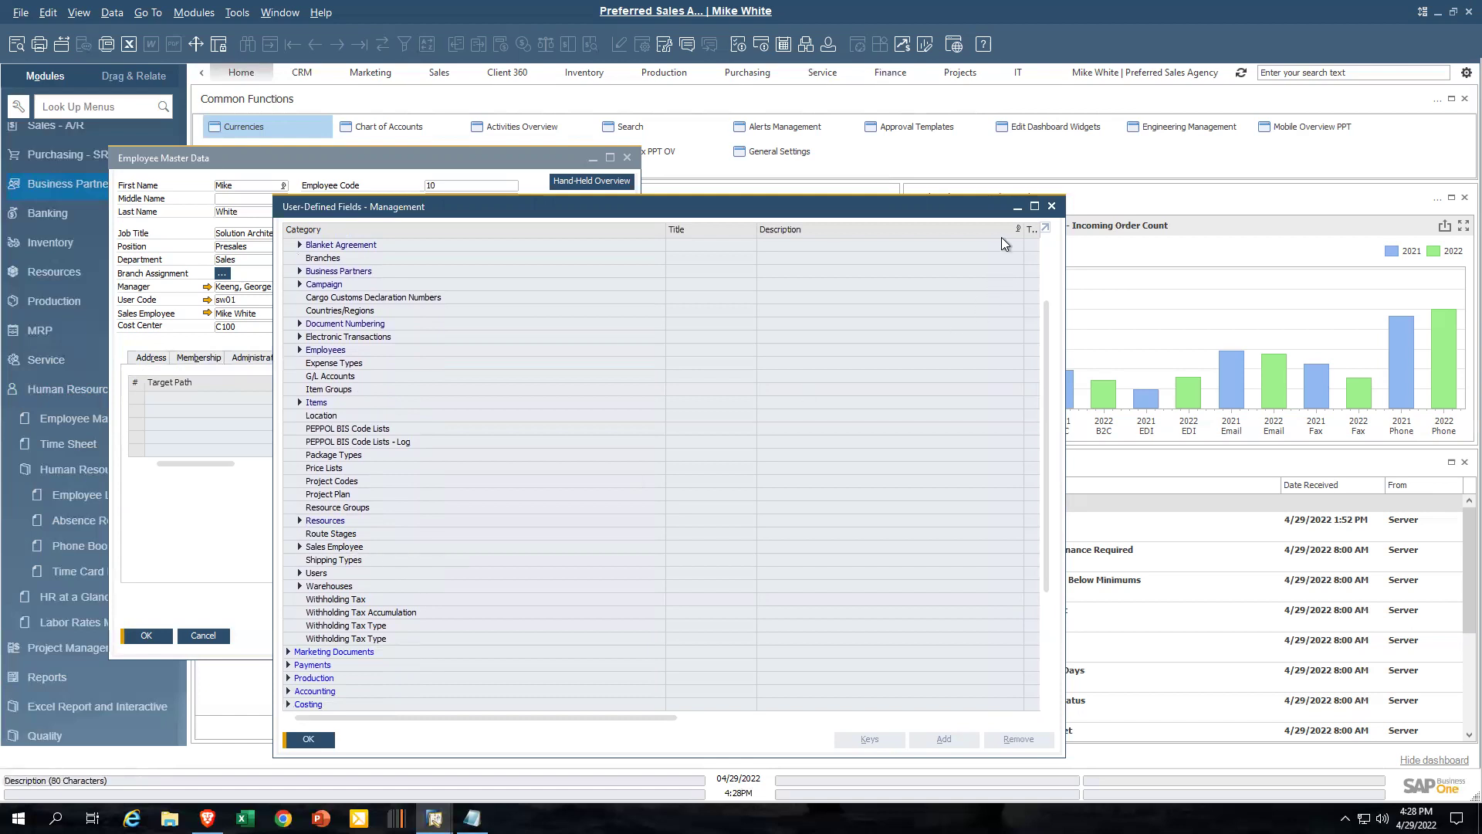
pyautogui.click(1052, 206)
pyautogui.click(203, 635)
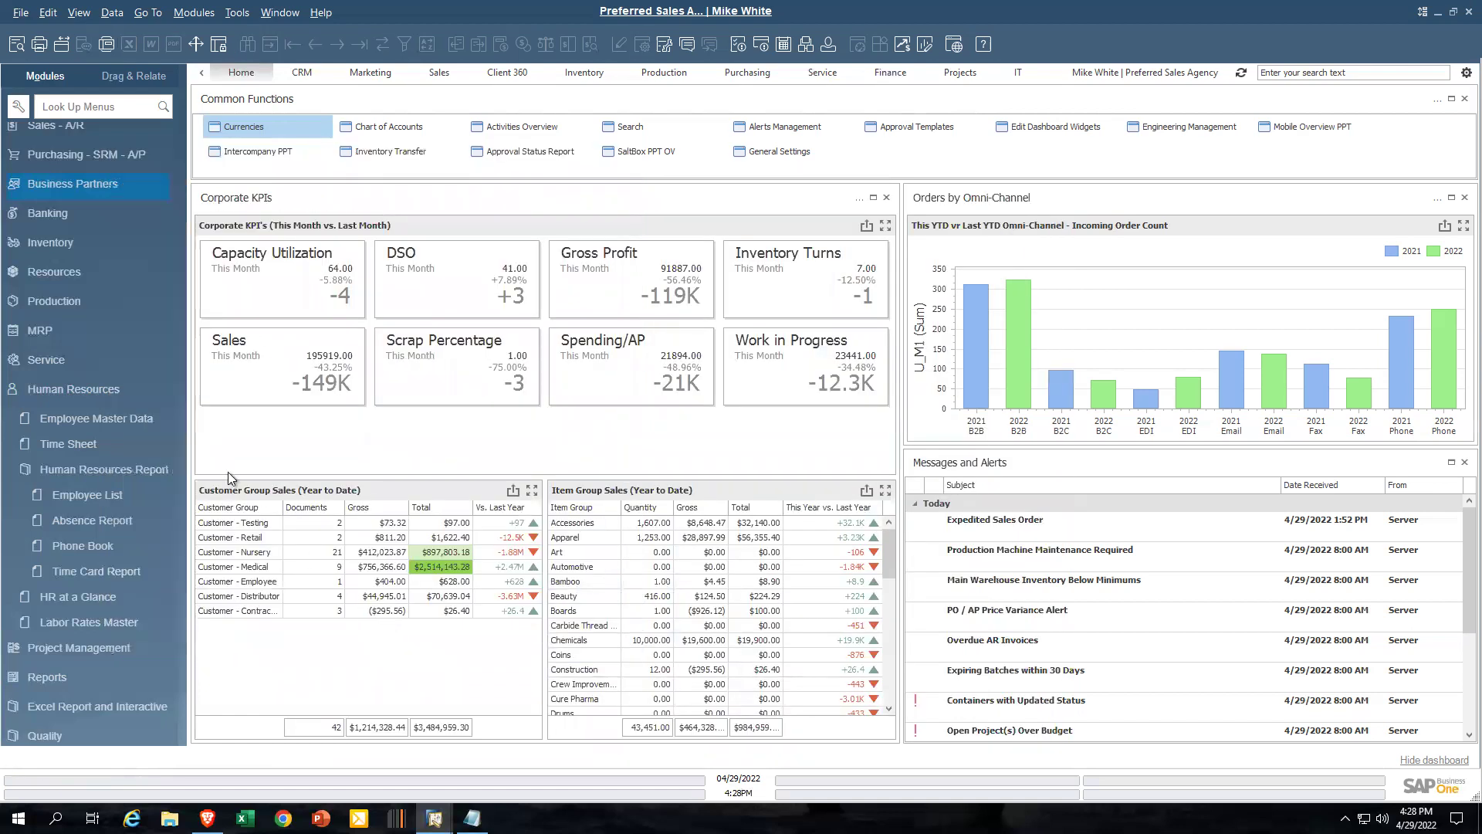
# Step: Start a new employee time sheet and choose the employee in row 11 of the employee list
pyautogui.click(57, 391)
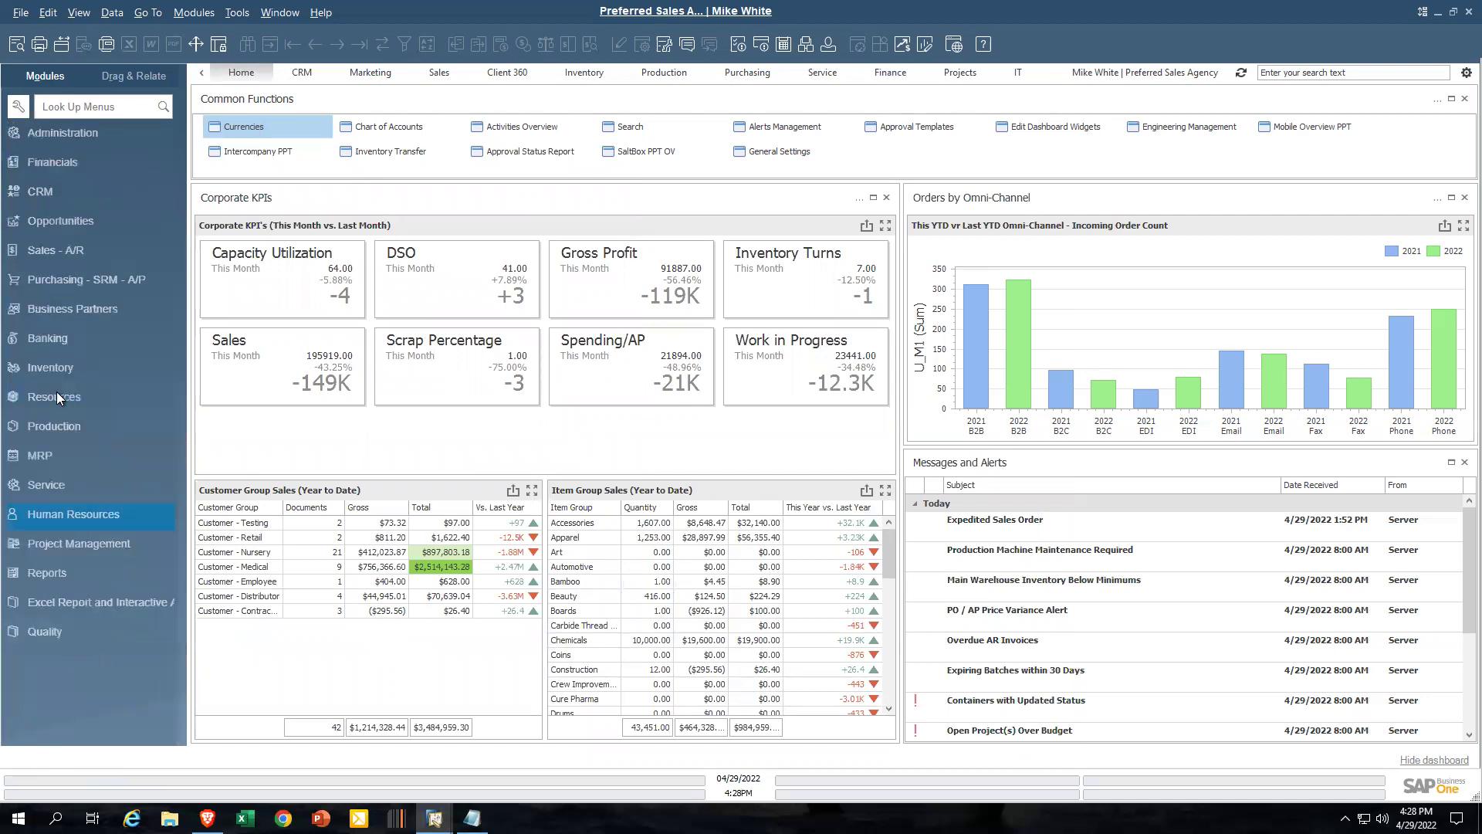
pyautogui.click(74, 515)
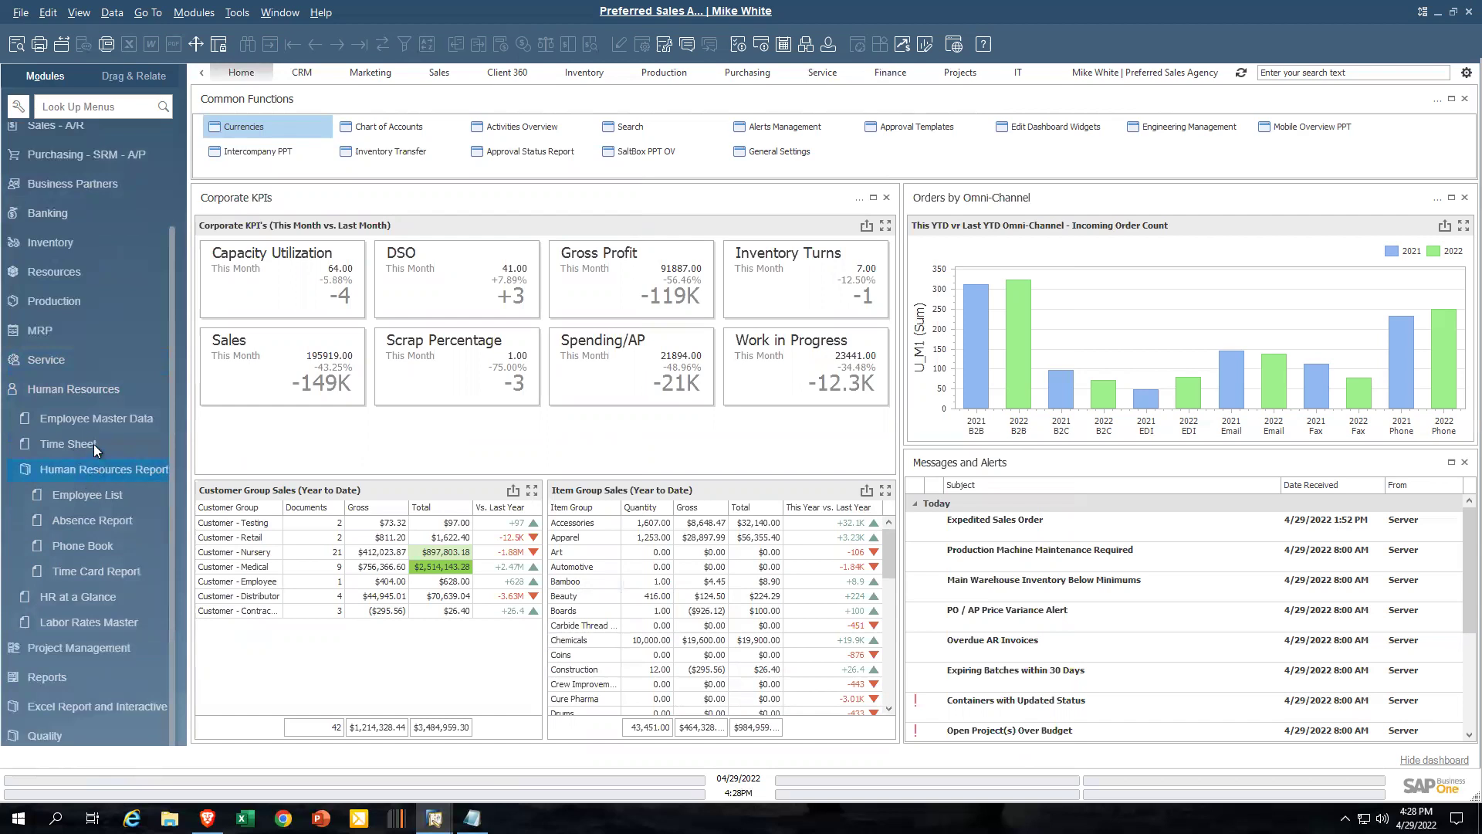
pyautogui.click(72, 443)
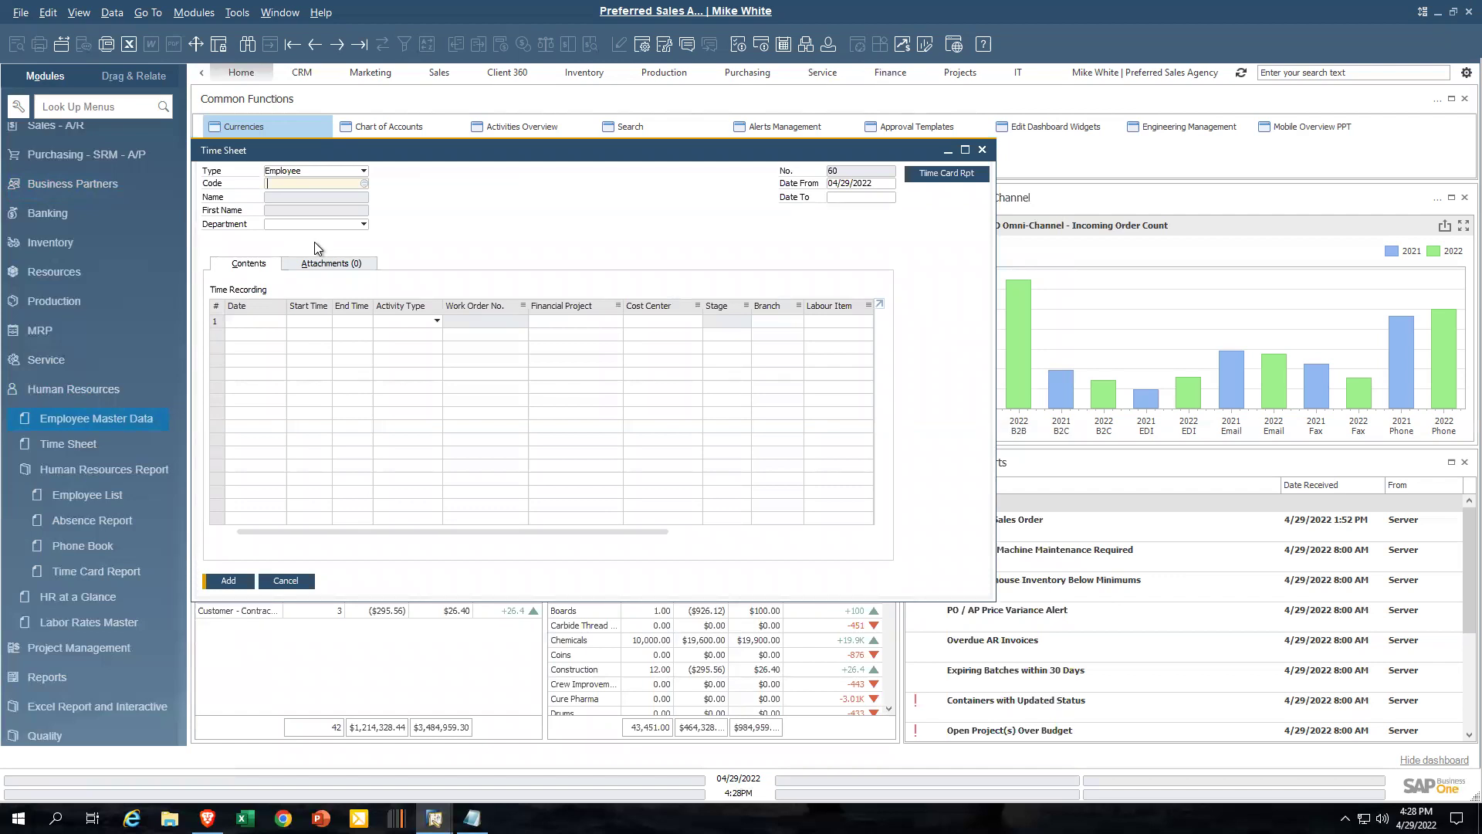
pyautogui.click(365, 183)
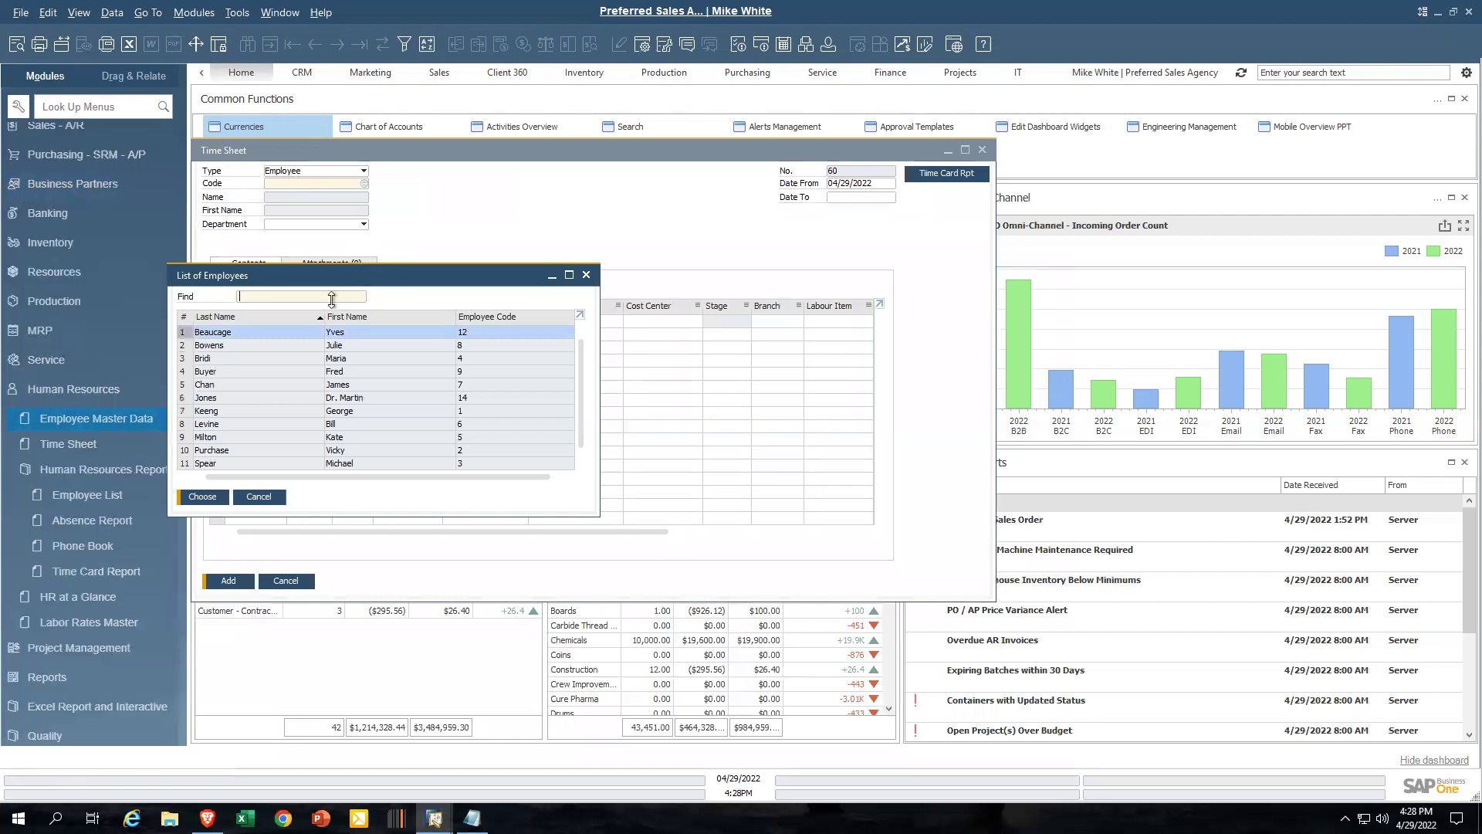
pyautogui.doubleClick(351, 461)
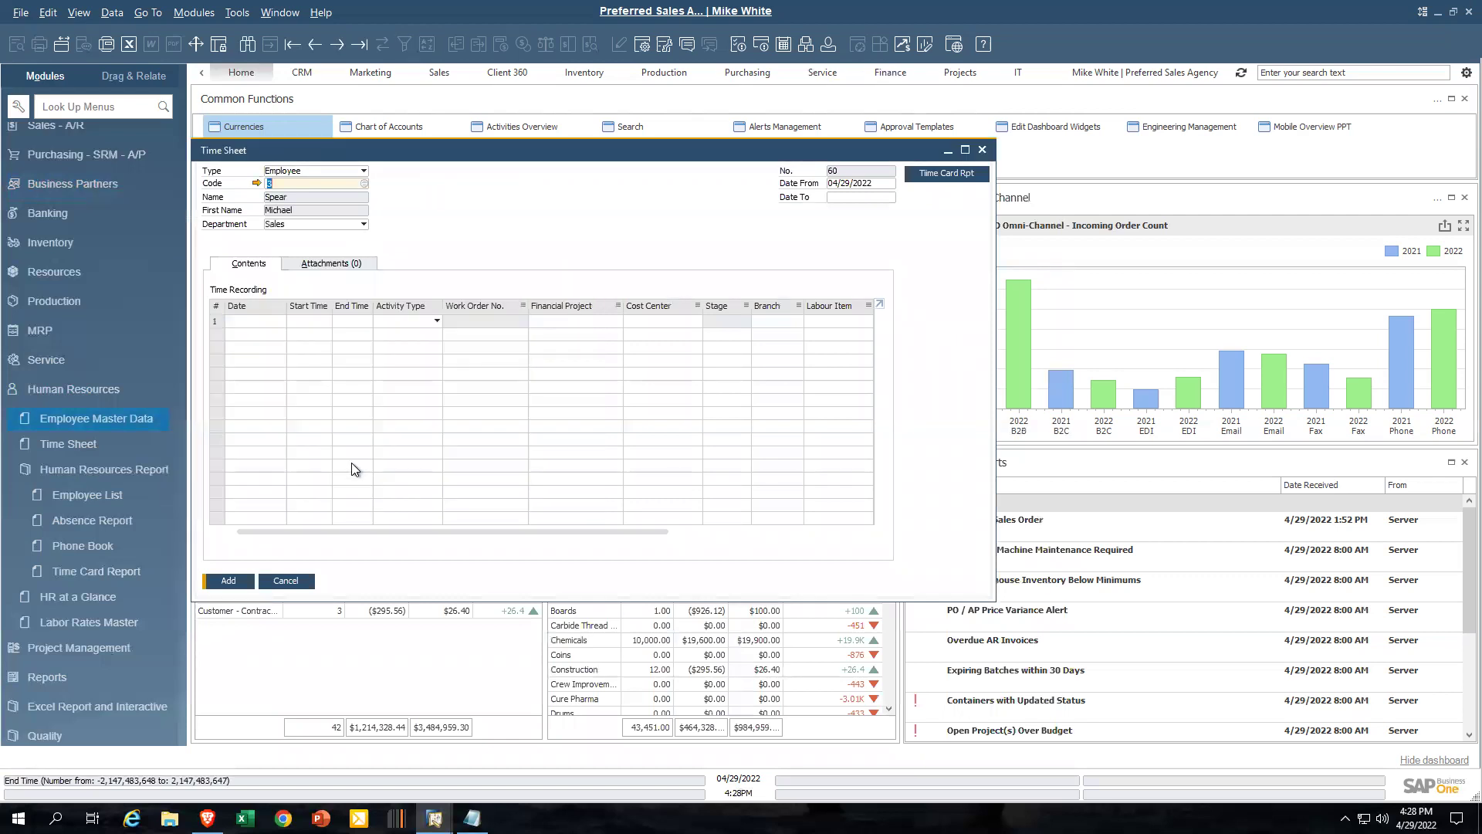
# Step: Record a time entry in the first row dated 04/29/2022, starting at 8:00AM and ending at 5:00PM
pyautogui.click(279, 323)
pyautogui.write('29')
pyautogui.press('Tab')
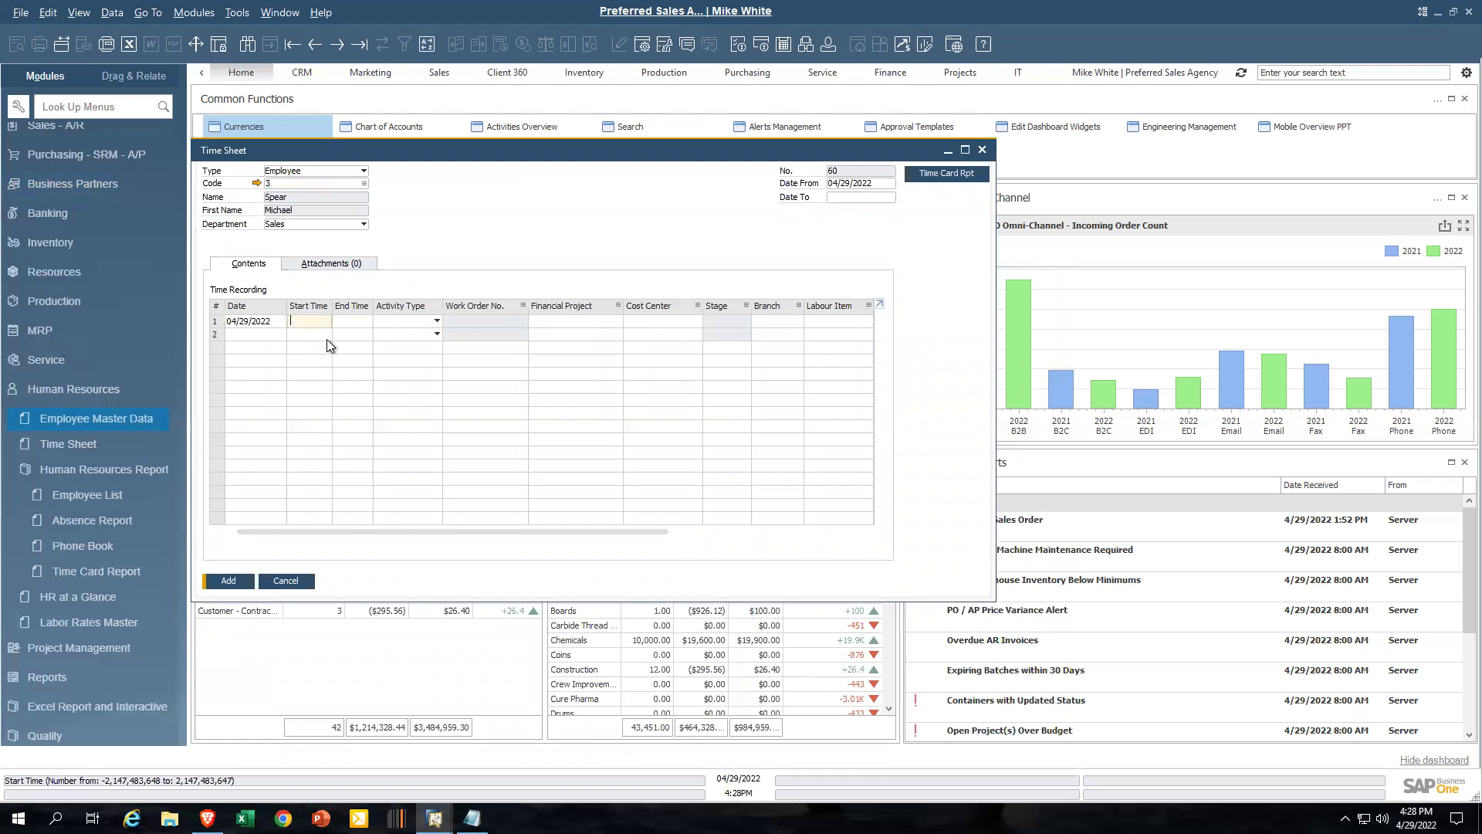
pyautogui.write('0800')
pyautogui.press('Tab')
pyautogui.write('1700')
pyautogui.press('Tab')
# Step: Set the time entry's activity type to Project Management and its branch to Corporate
pyautogui.click(410, 321)
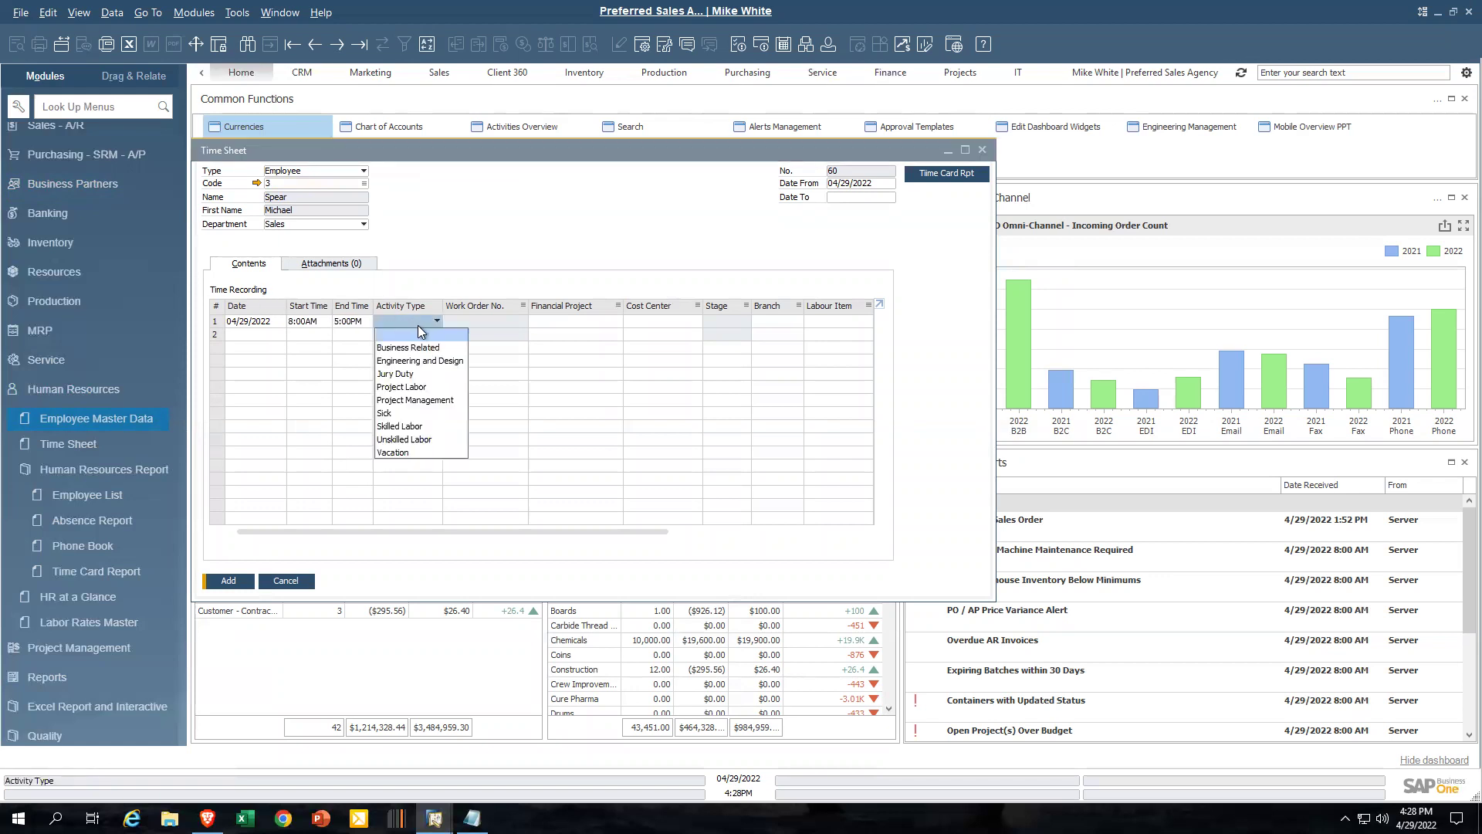
pyautogui.click(412, 401)
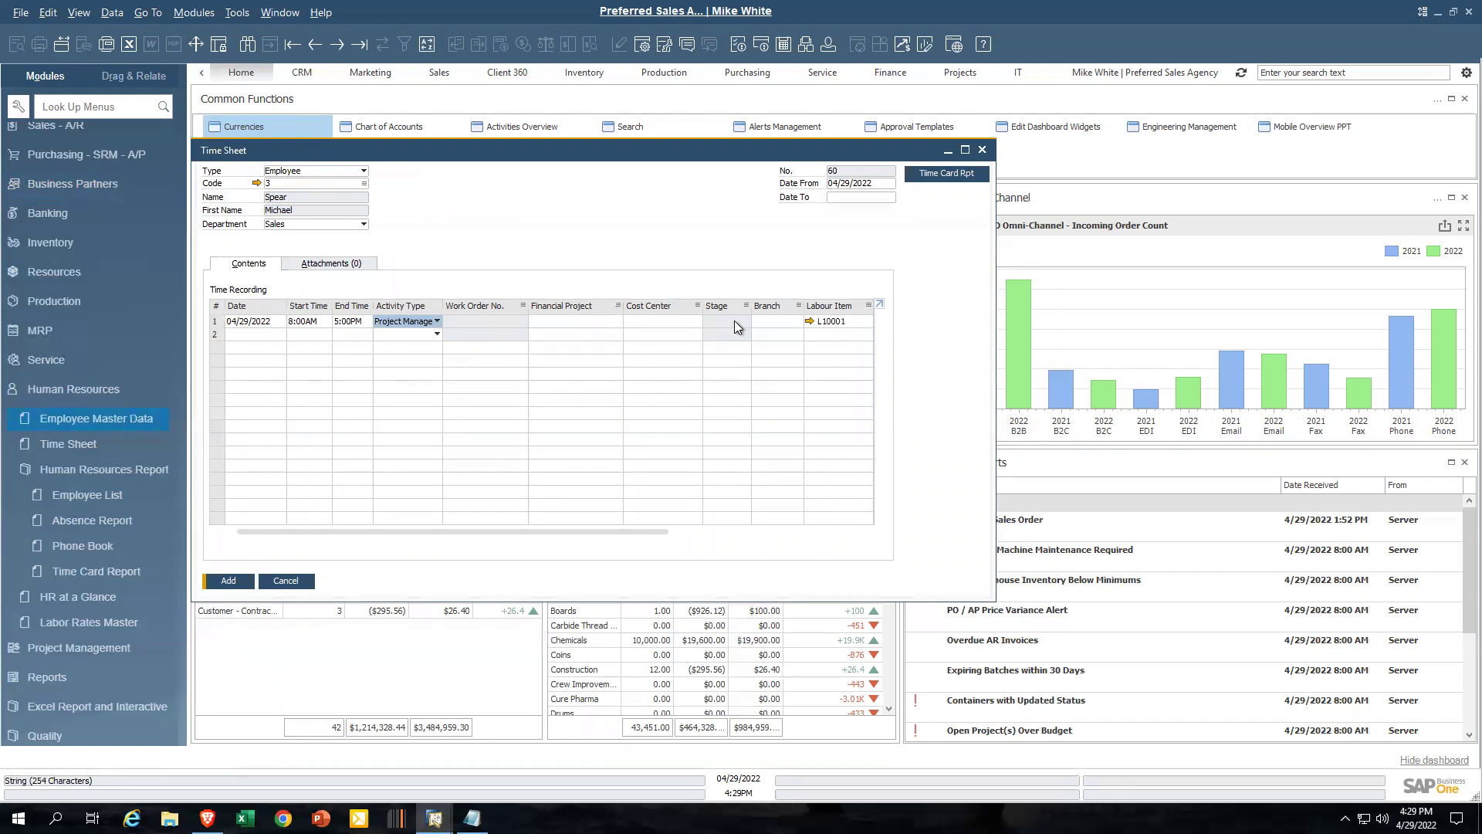
pyautogui.click(795, 322)
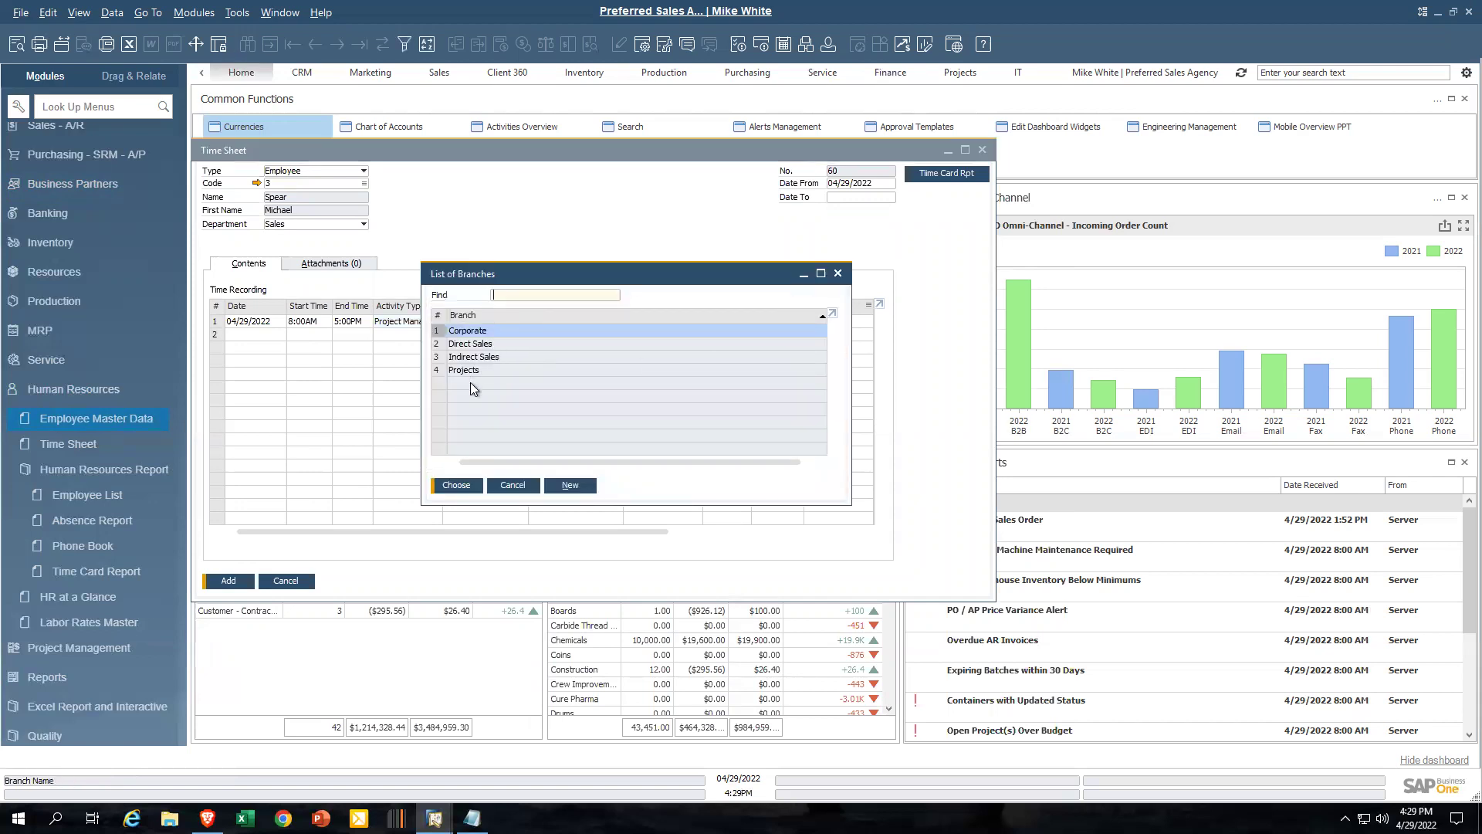
pyautogui.doubleClick(478, 337)
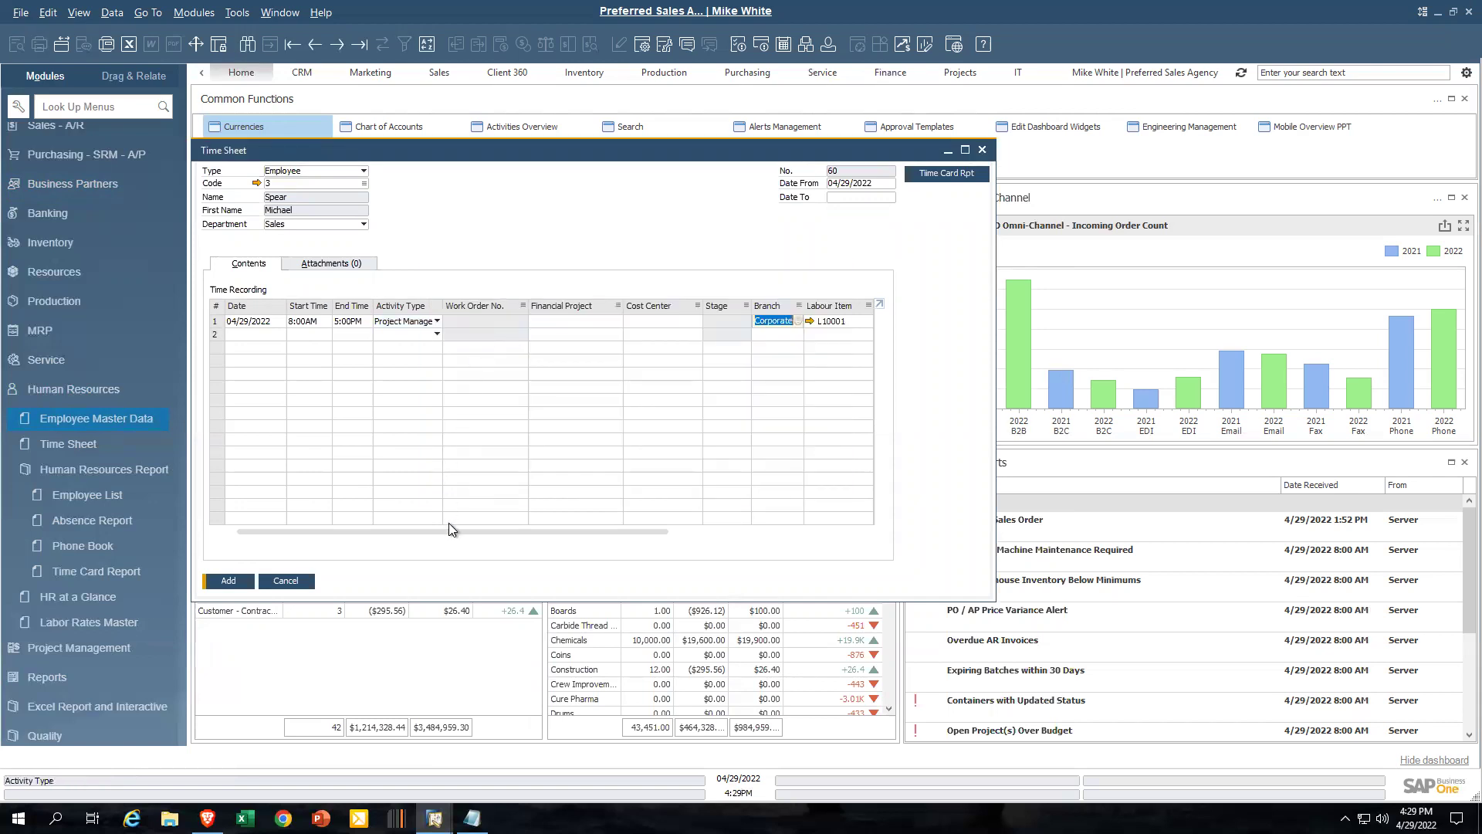
# Step: Review the entry's service call, break and nonbillable time fields, and cancel the time sheet without adding it
pyautogui.moveTo(464, 530); pyautogui.dragTo(680, 529)
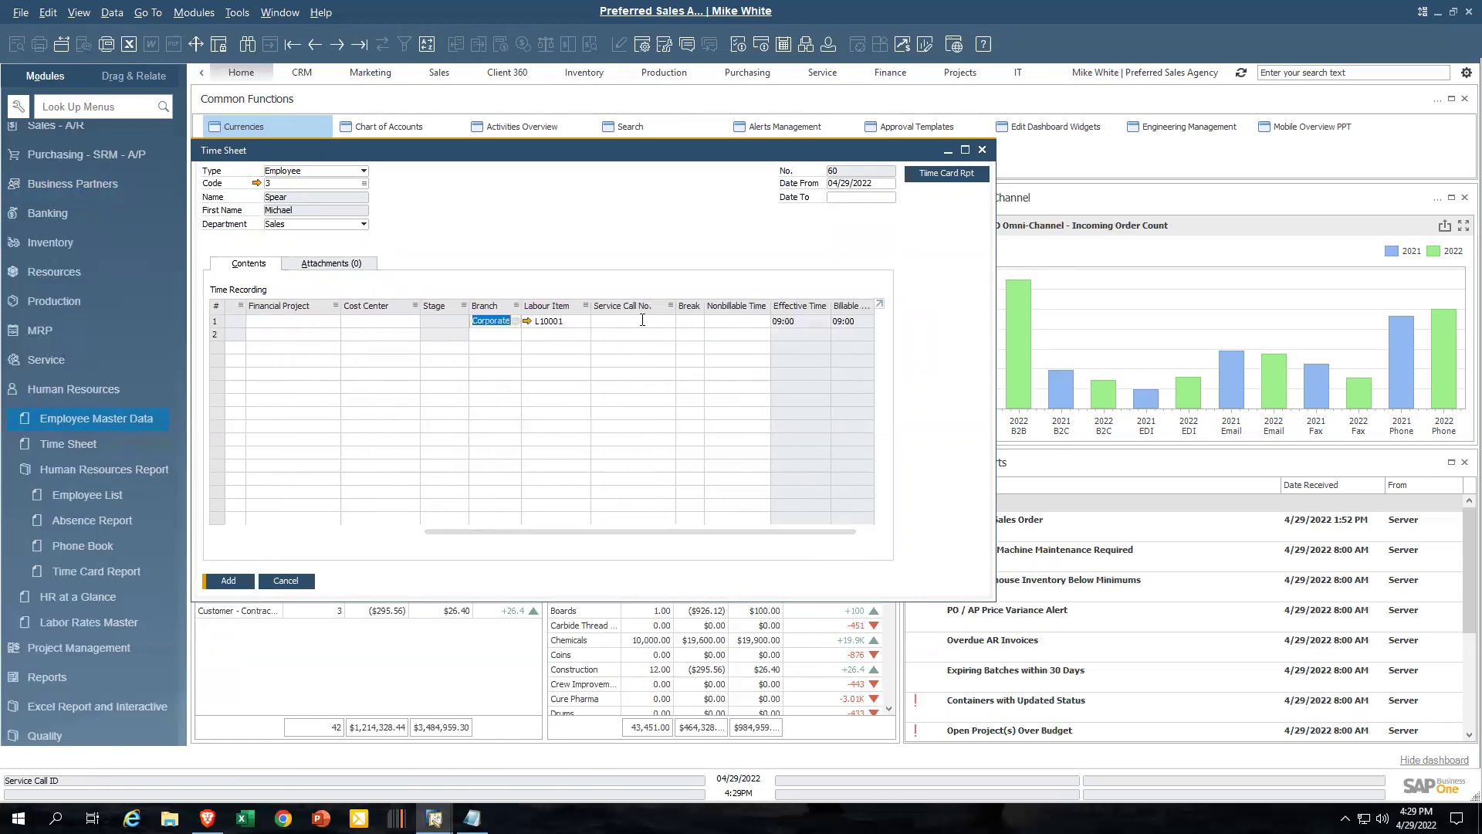
pyautogui.click(638, 320)
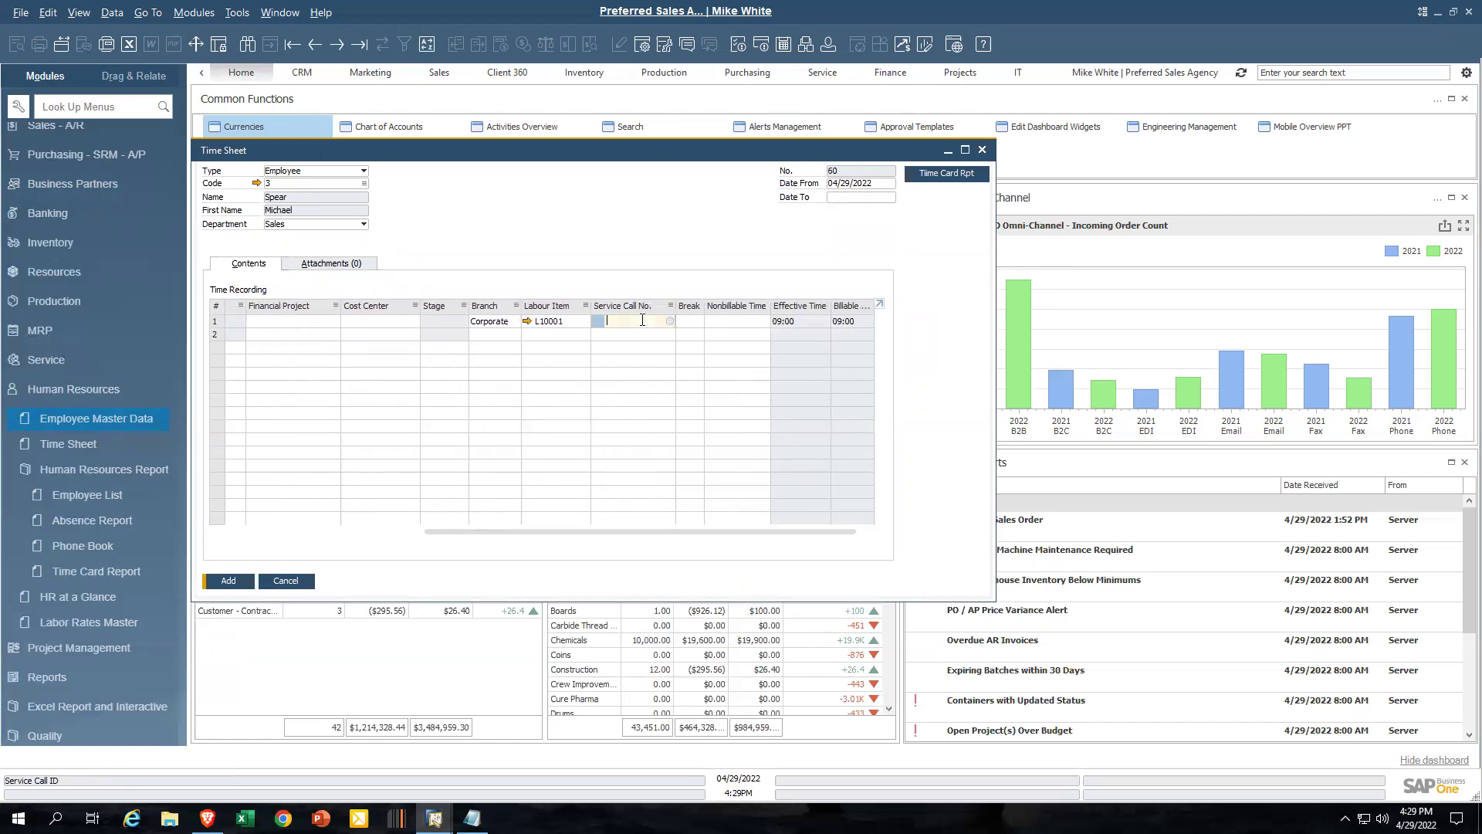
pyautogui.click(691, 321)
pyautogui.click(738, 321)
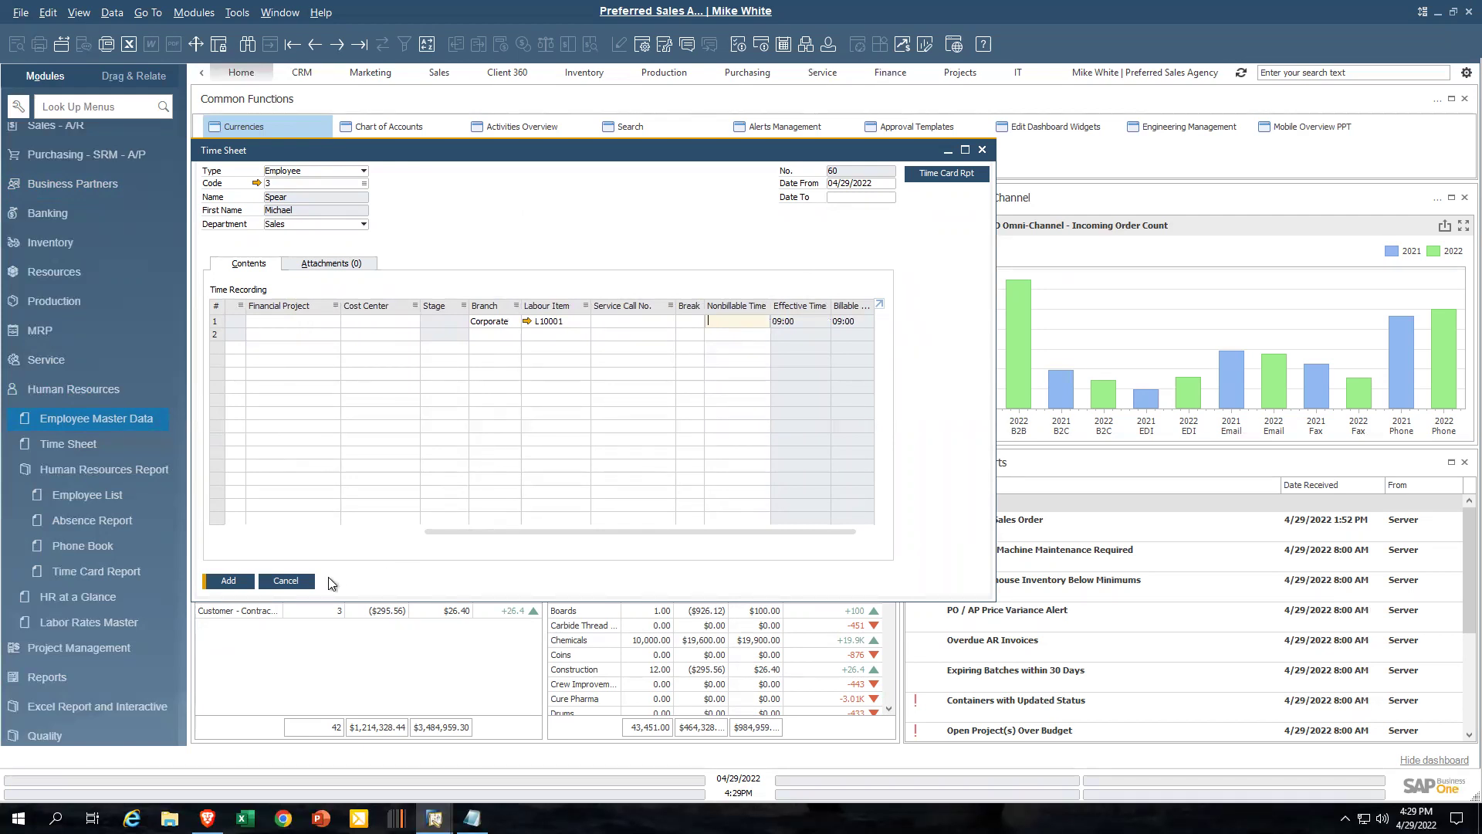
pyautogui.click(286, 581)
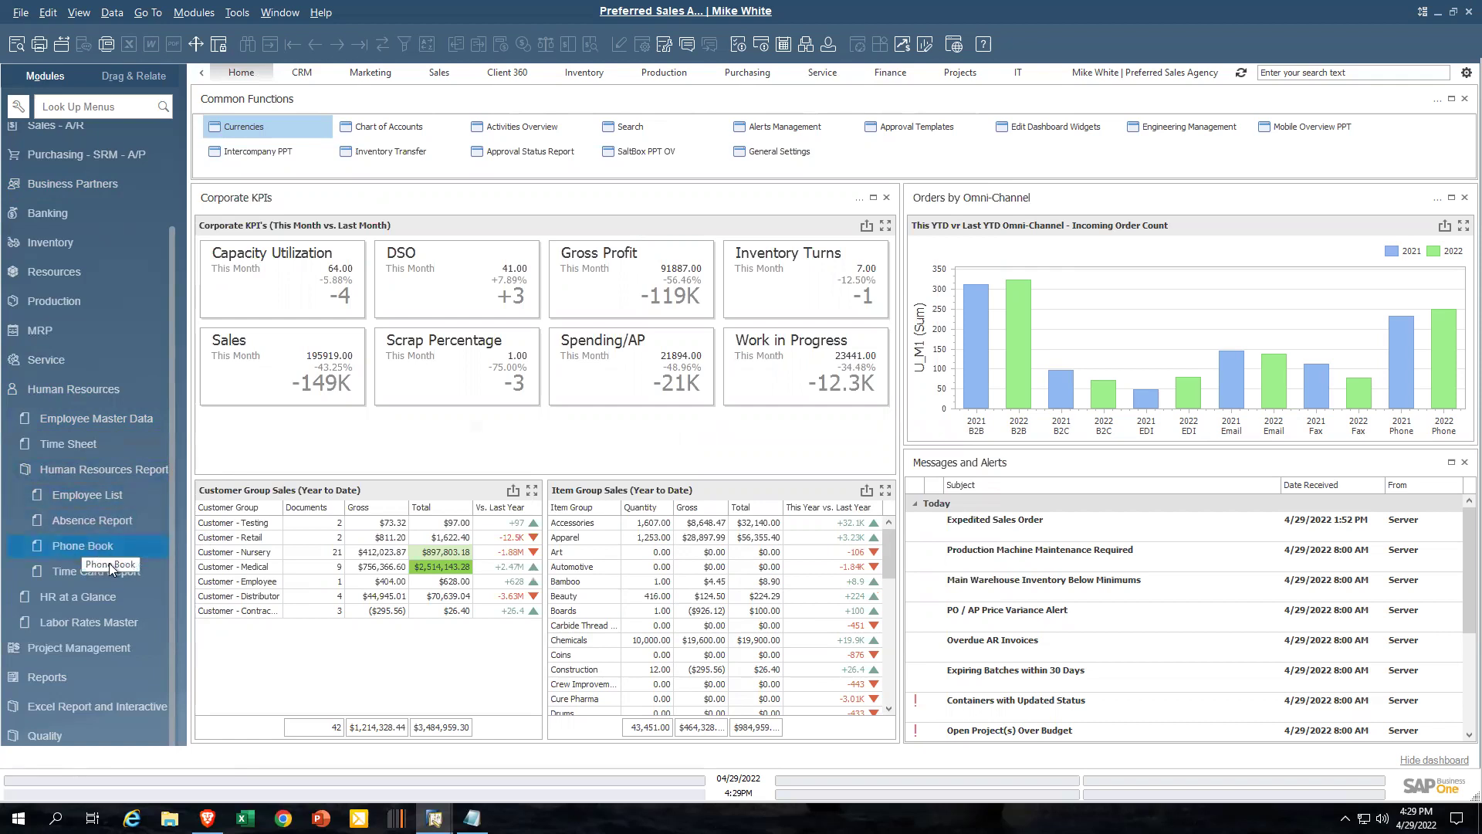
# Step: Run the phone book report for all departments including inactive employees, and enlarge it to review all contact columns
pyautogui.click(94, 545)
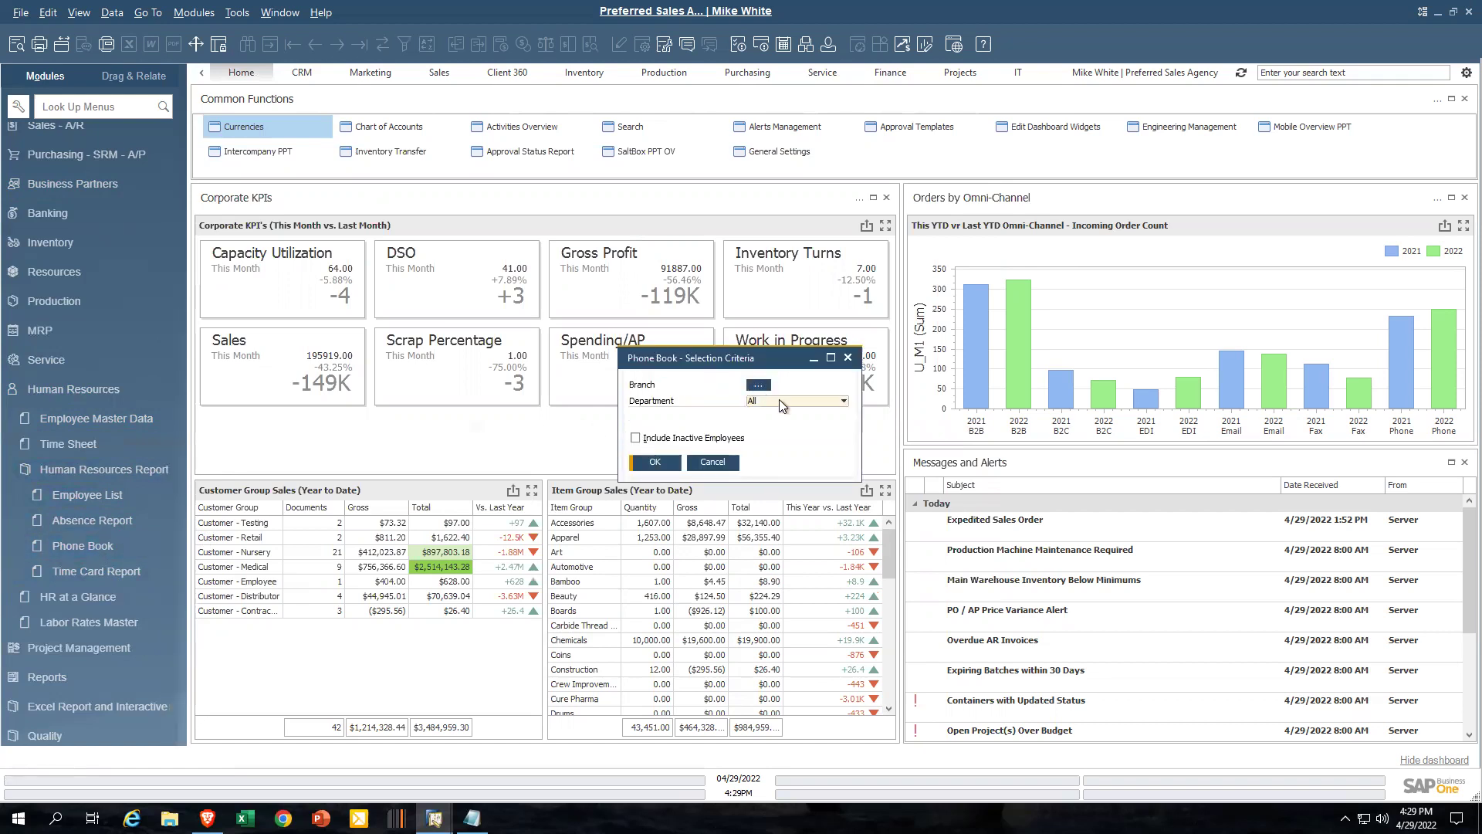
pyautogui.click(636, 438)
pyautogui.click(655, 463)
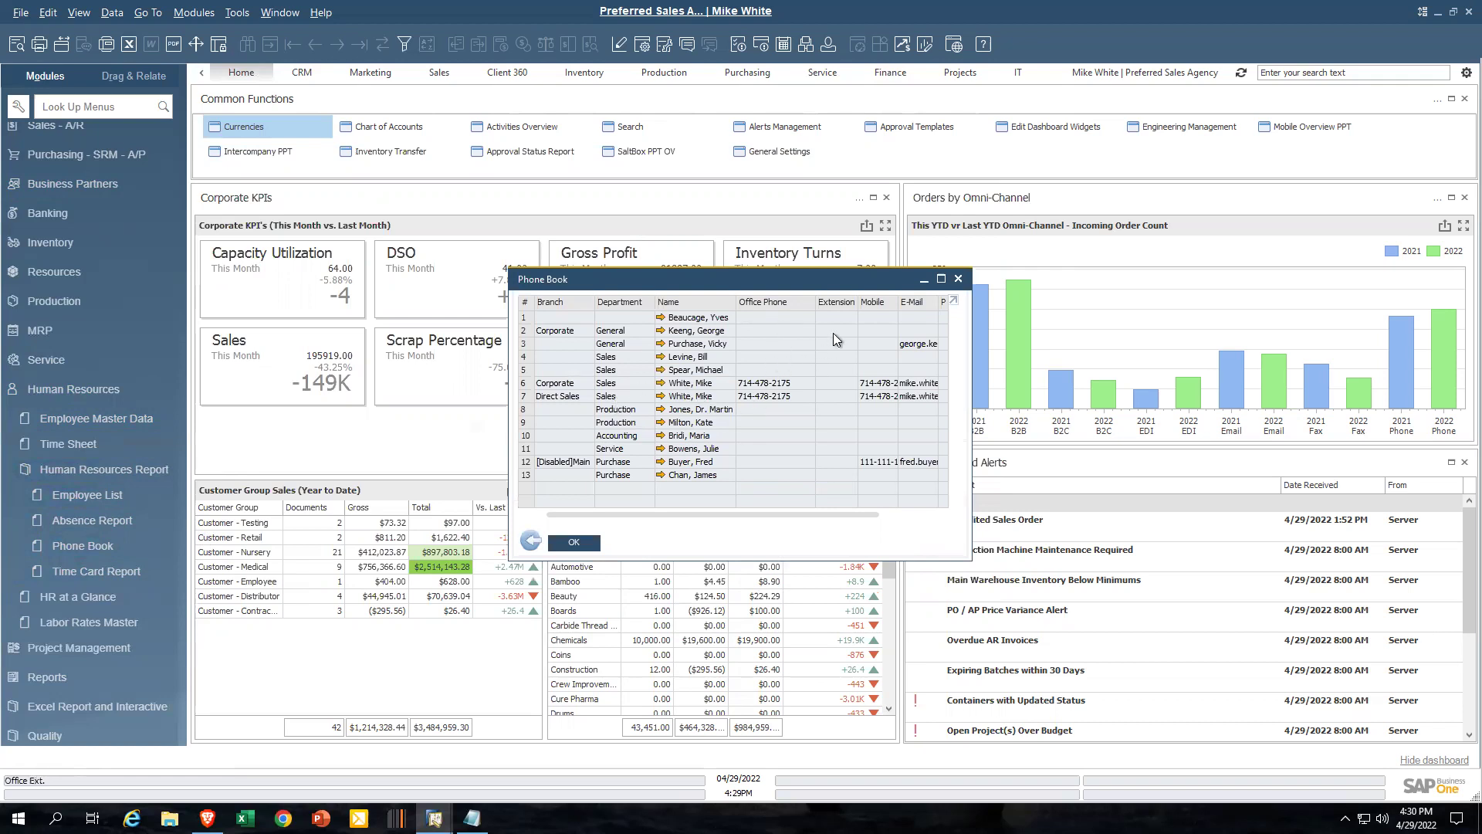
pyautogui.moveTo(790, 513); pyautogui.dragTo(880, 522)
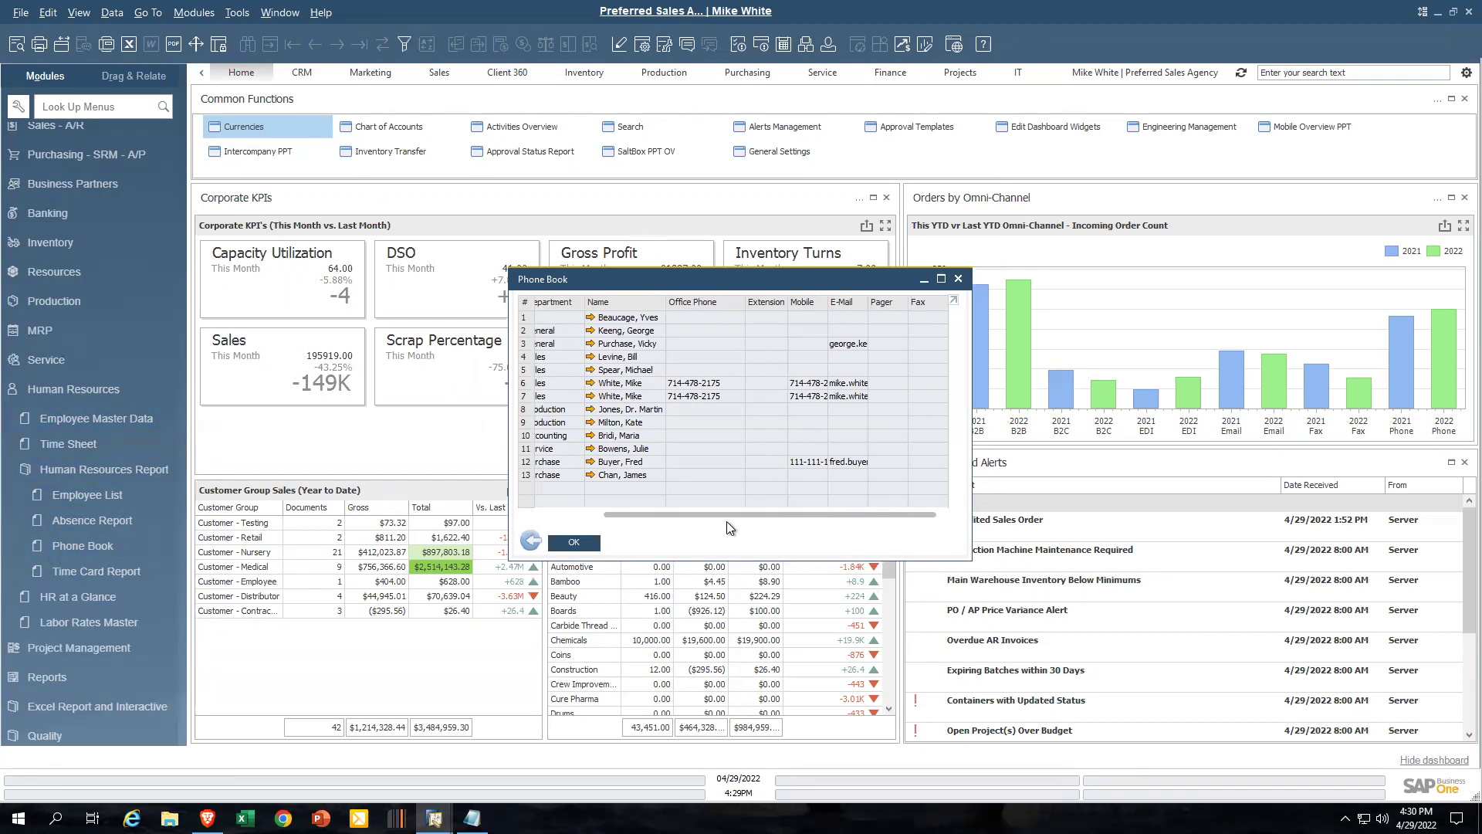
pyautogui.moveTo(726, 521); pyautogui.dragTo(545, 517)
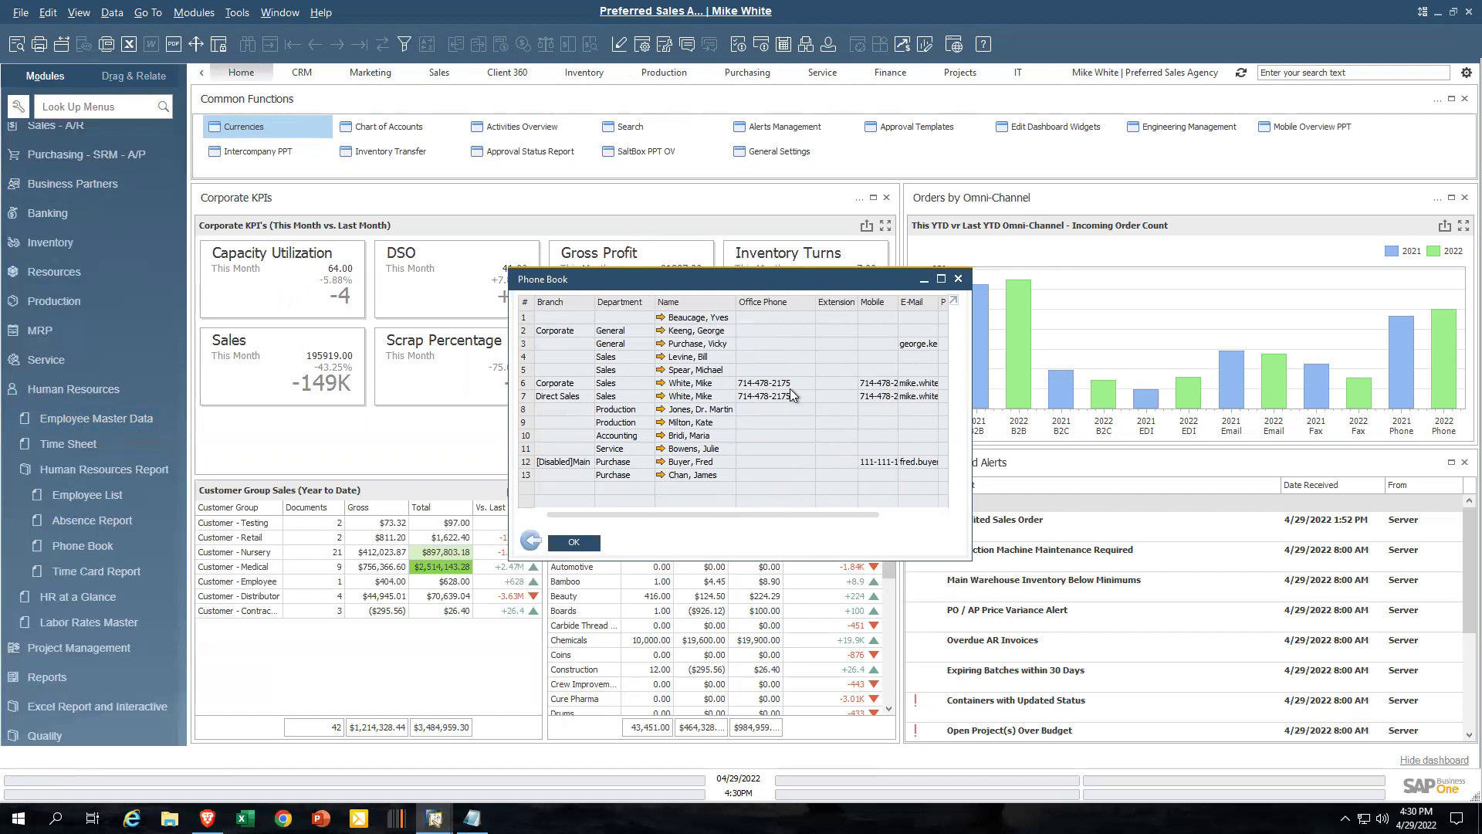
pyautogui.click(941, 279)
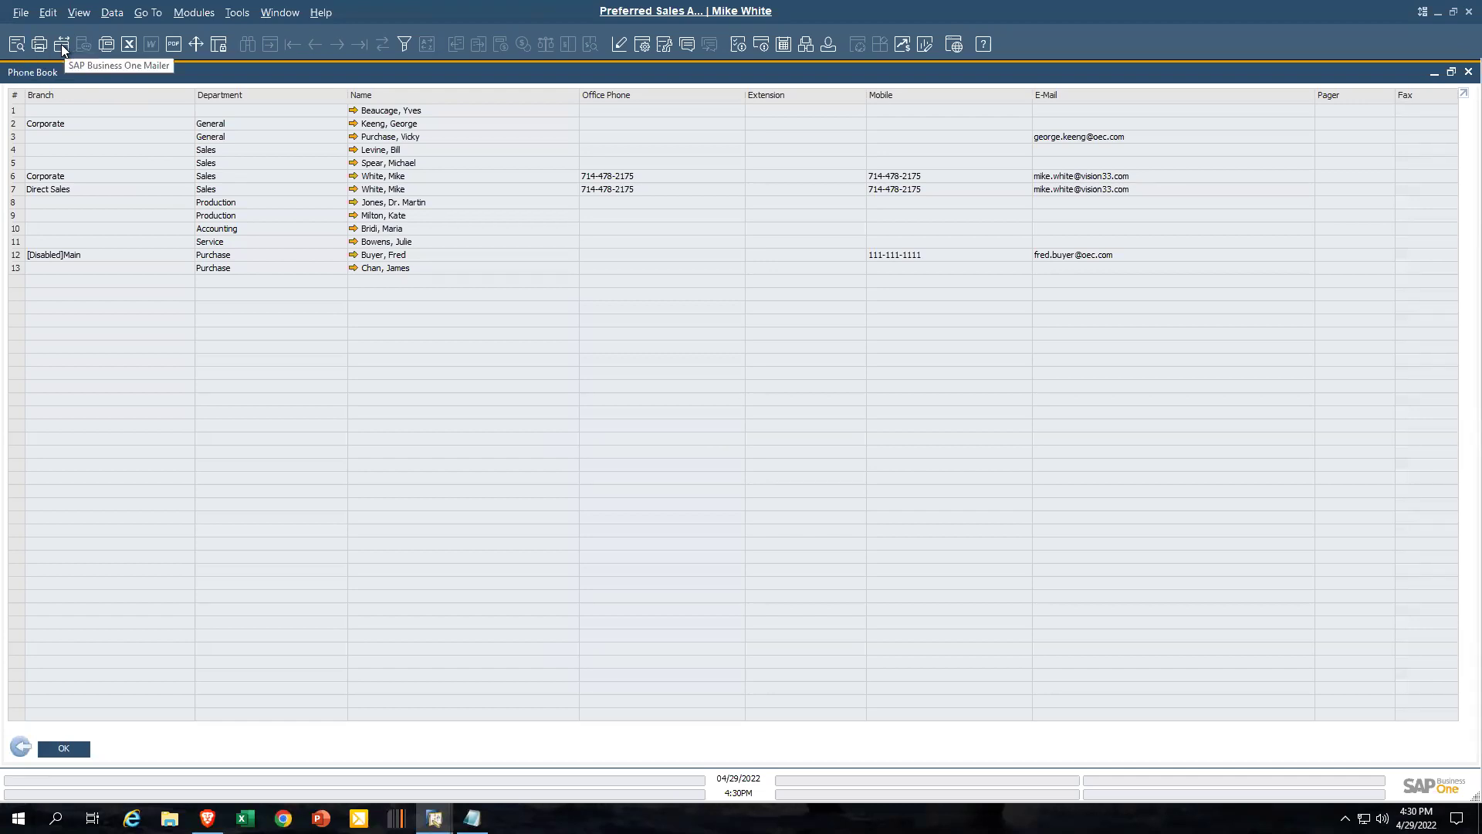
# Step: Export the phone book to Excel as a plain text file named Phone Book, with currency symbols in the same column
pyautogui.click(128, 44)
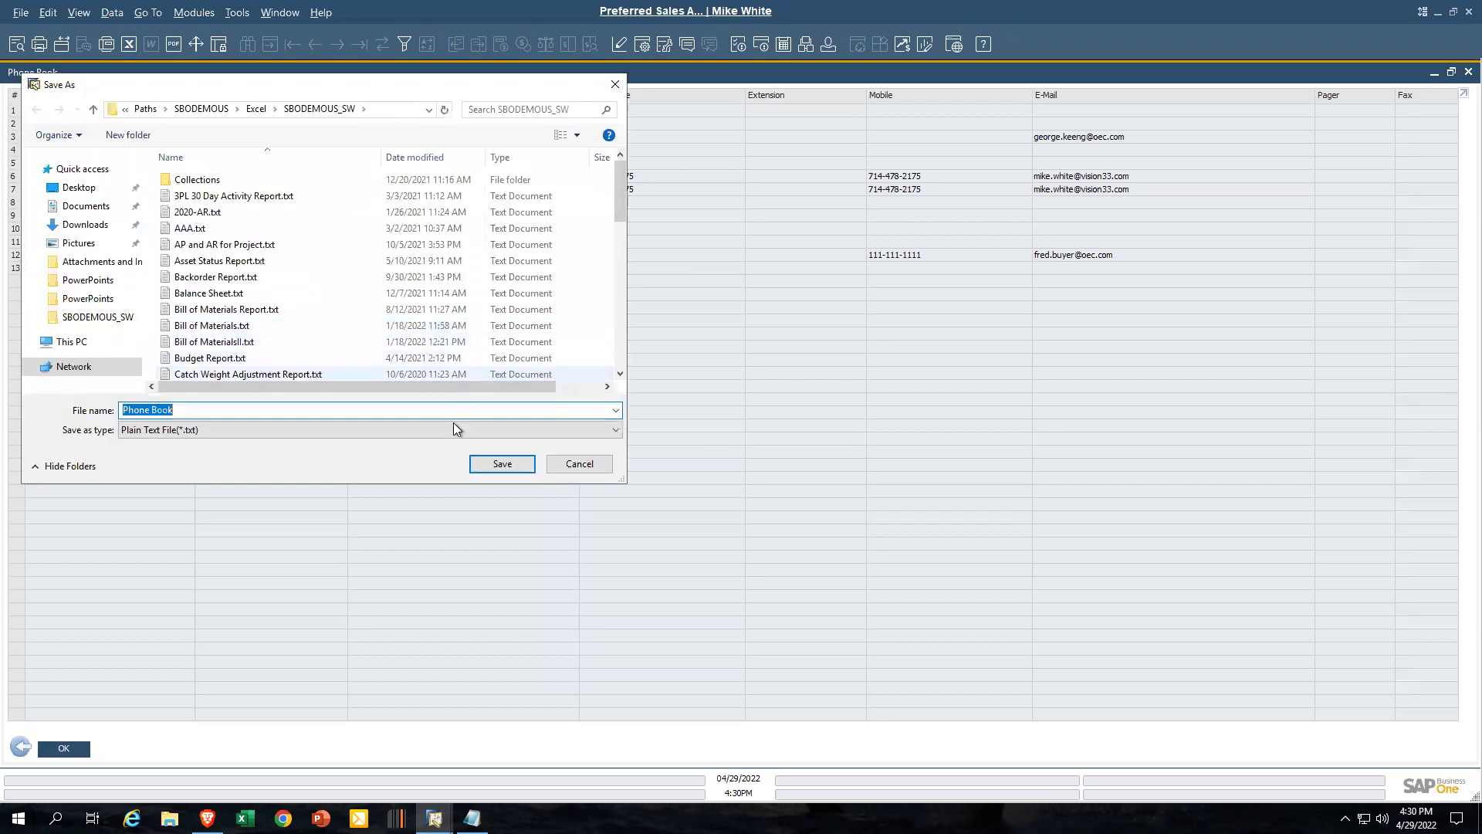
pyautogui.click(502, 466)
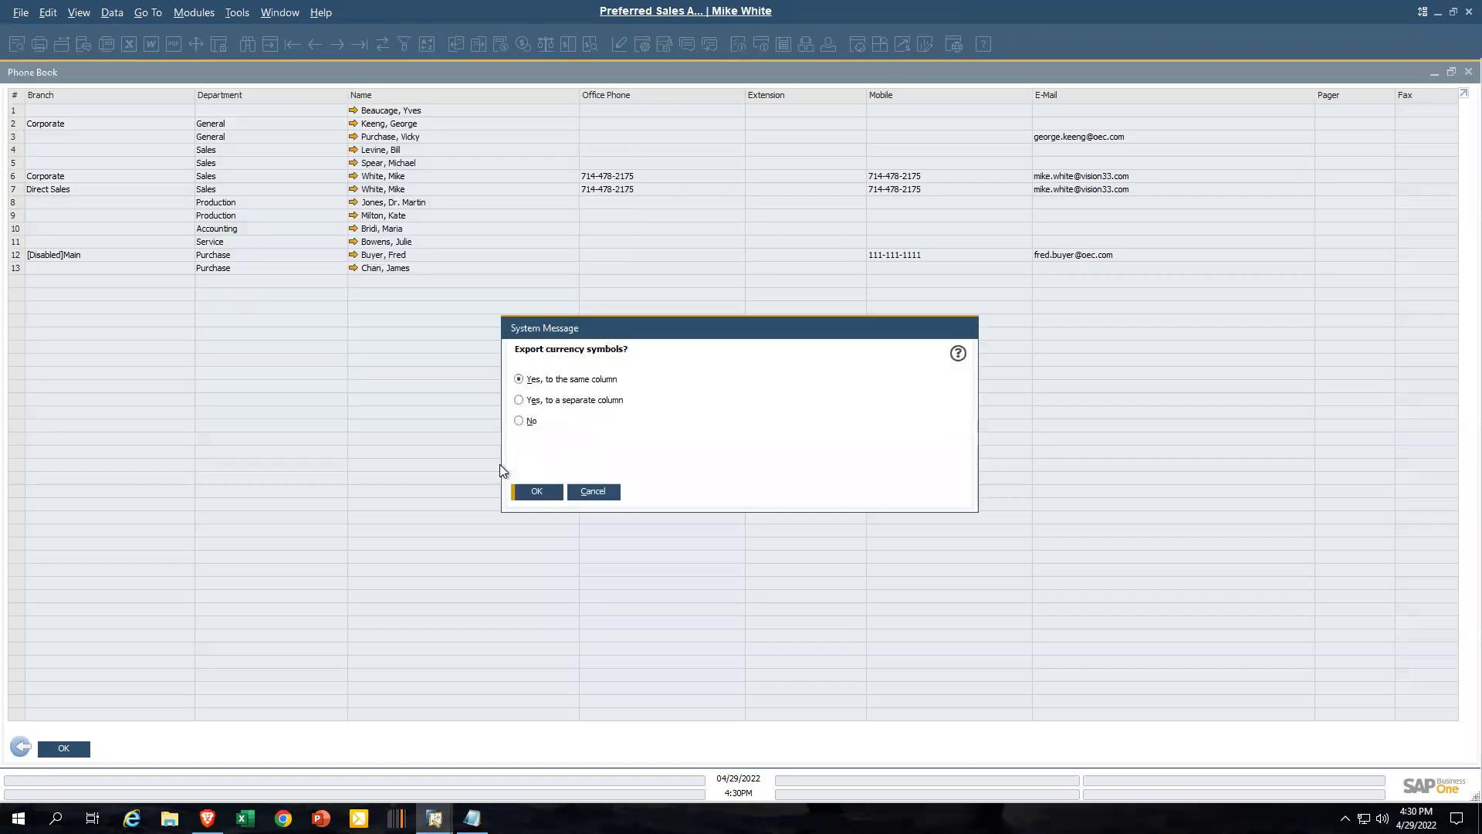
pyautogui.click(531, 494)
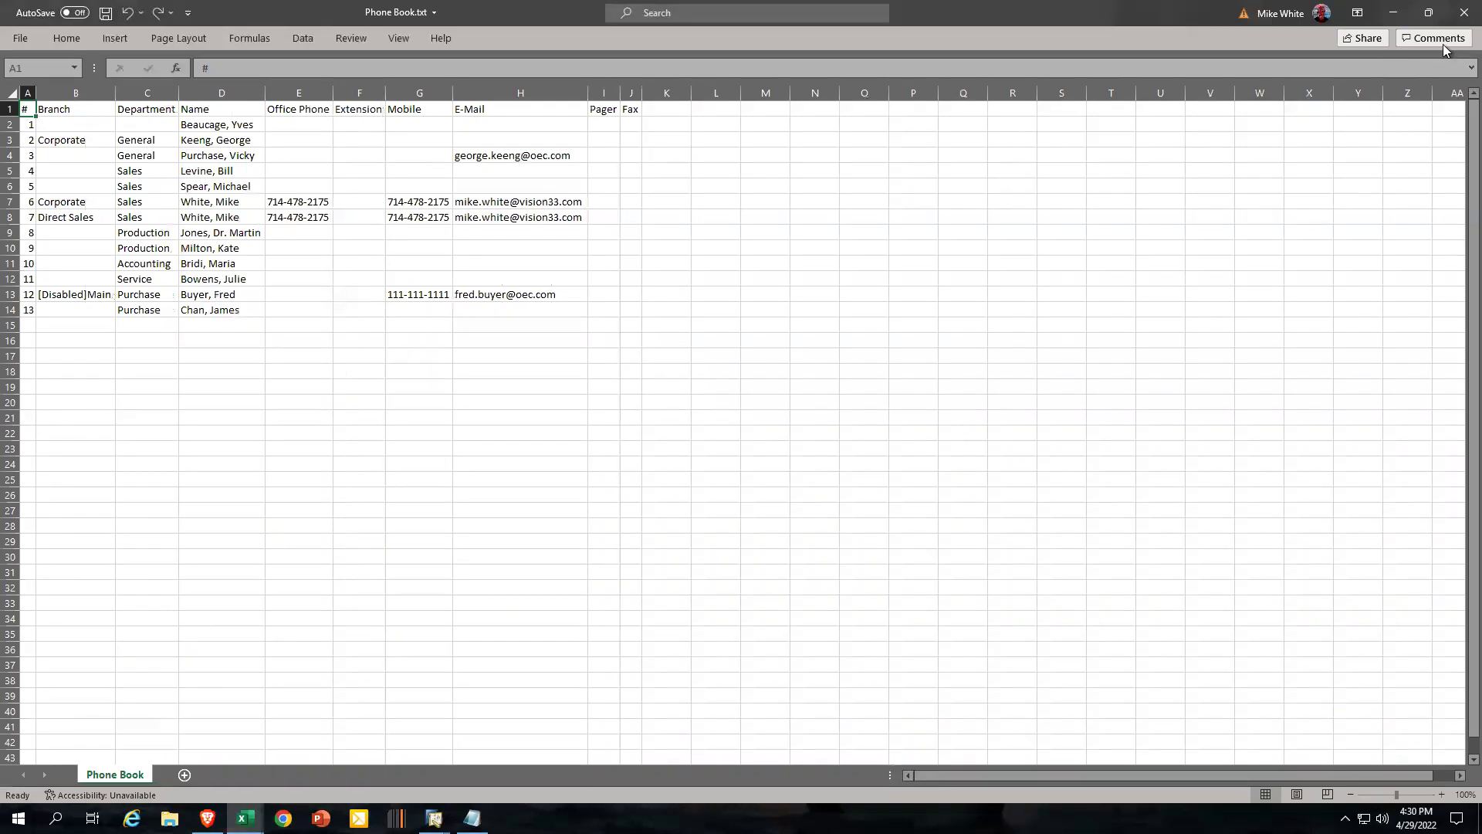
# Step: Close the exported workbook without saving and the blank AutoOpen.XLS, and leave the phone book and its selection criteria
pyautogui.click(1455, 19)
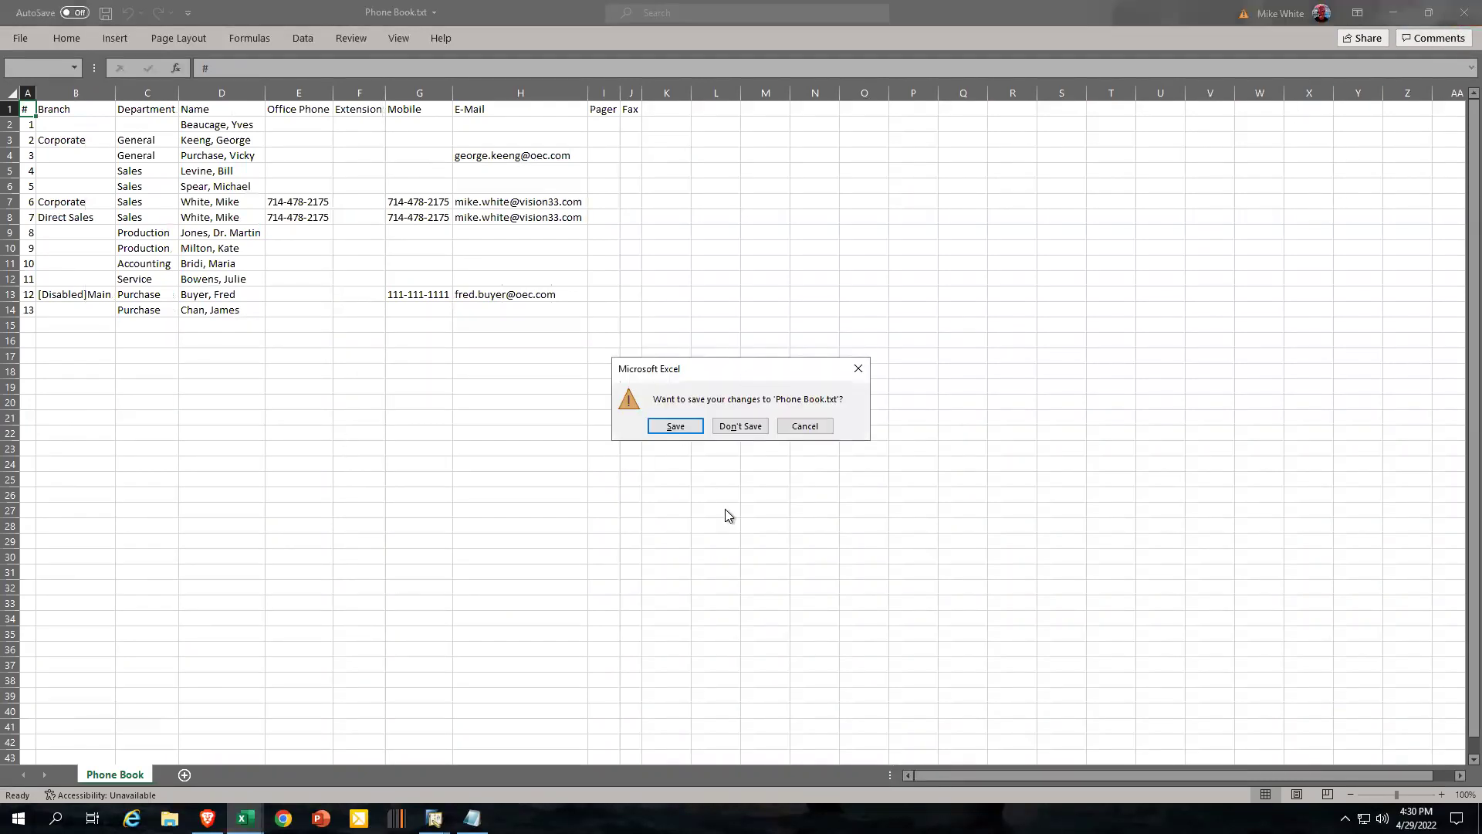
pyautogui.click(744, 422)
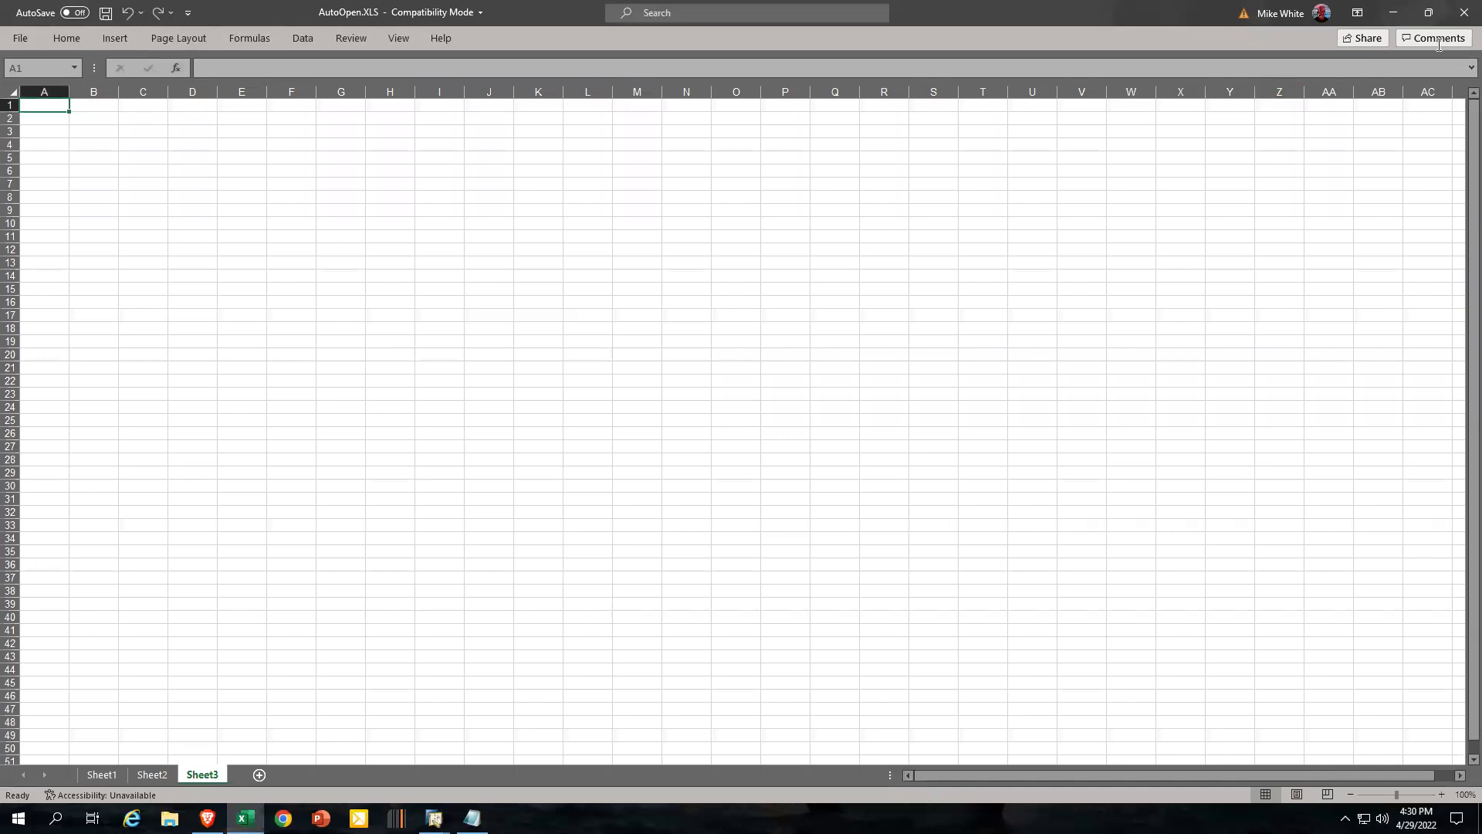
pyautogui.click(1464, 12)
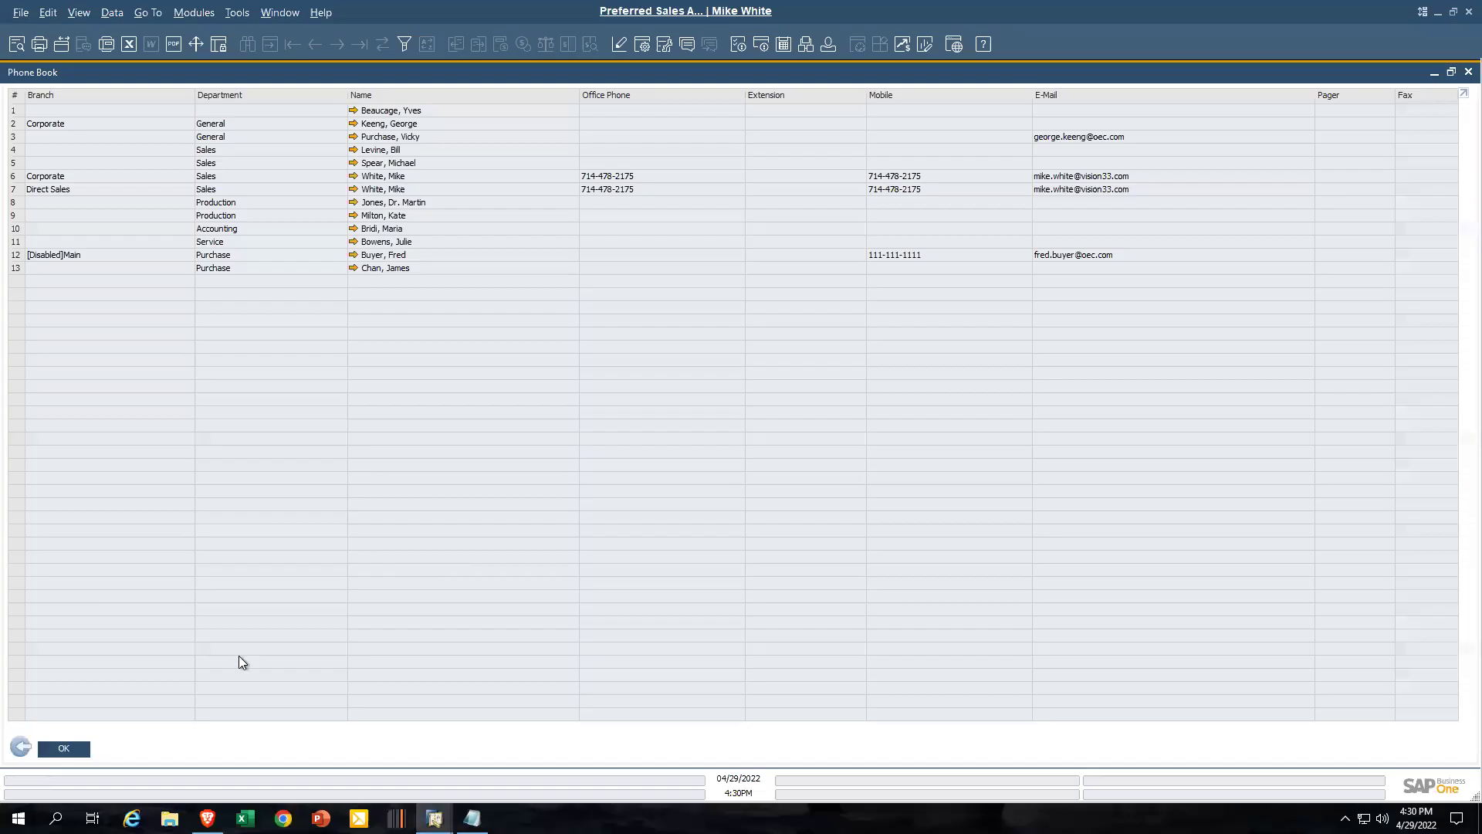
pyautogui.click(40, 749)
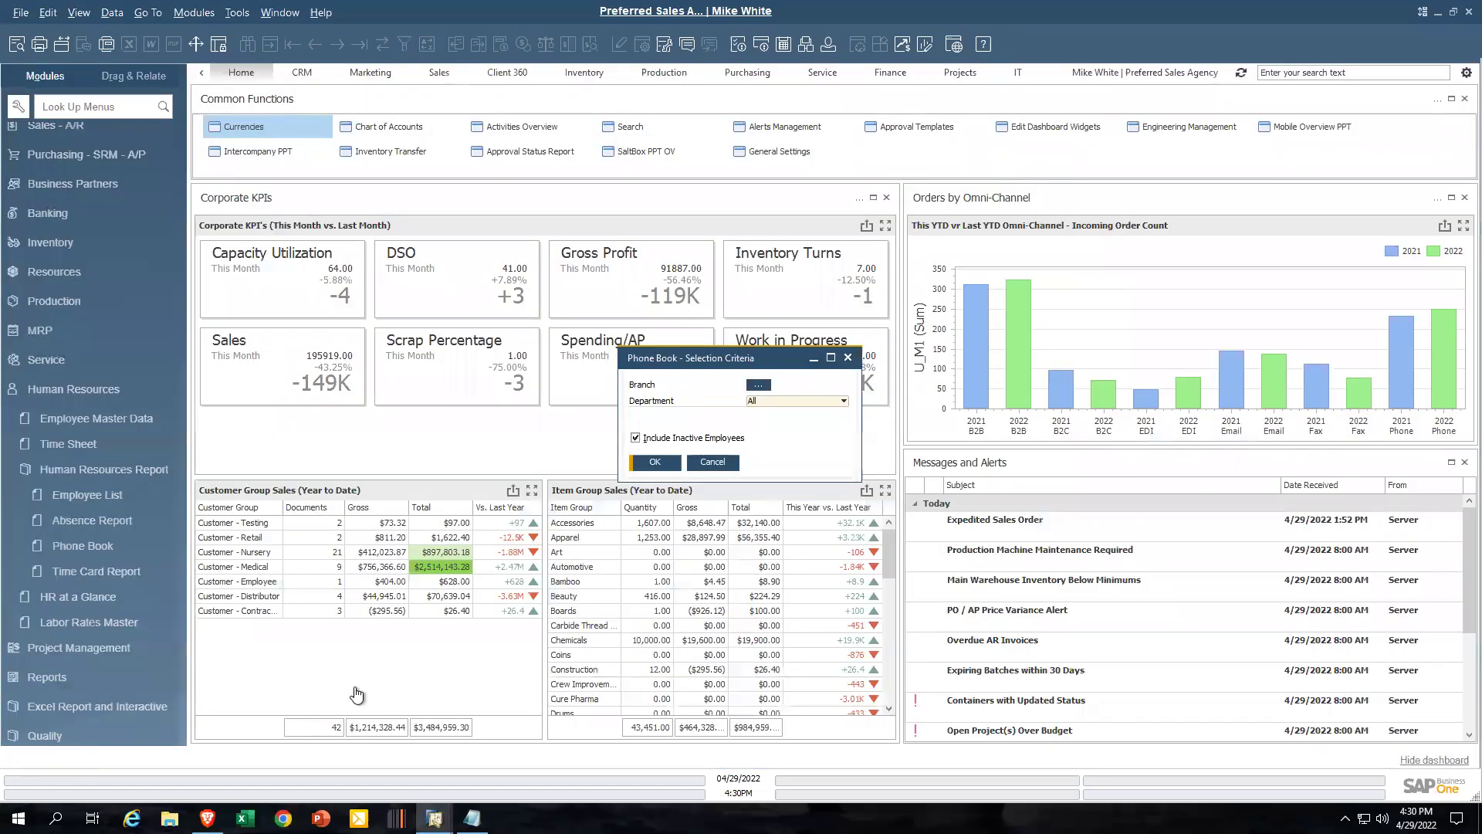
pyautogui.click(714, 463)
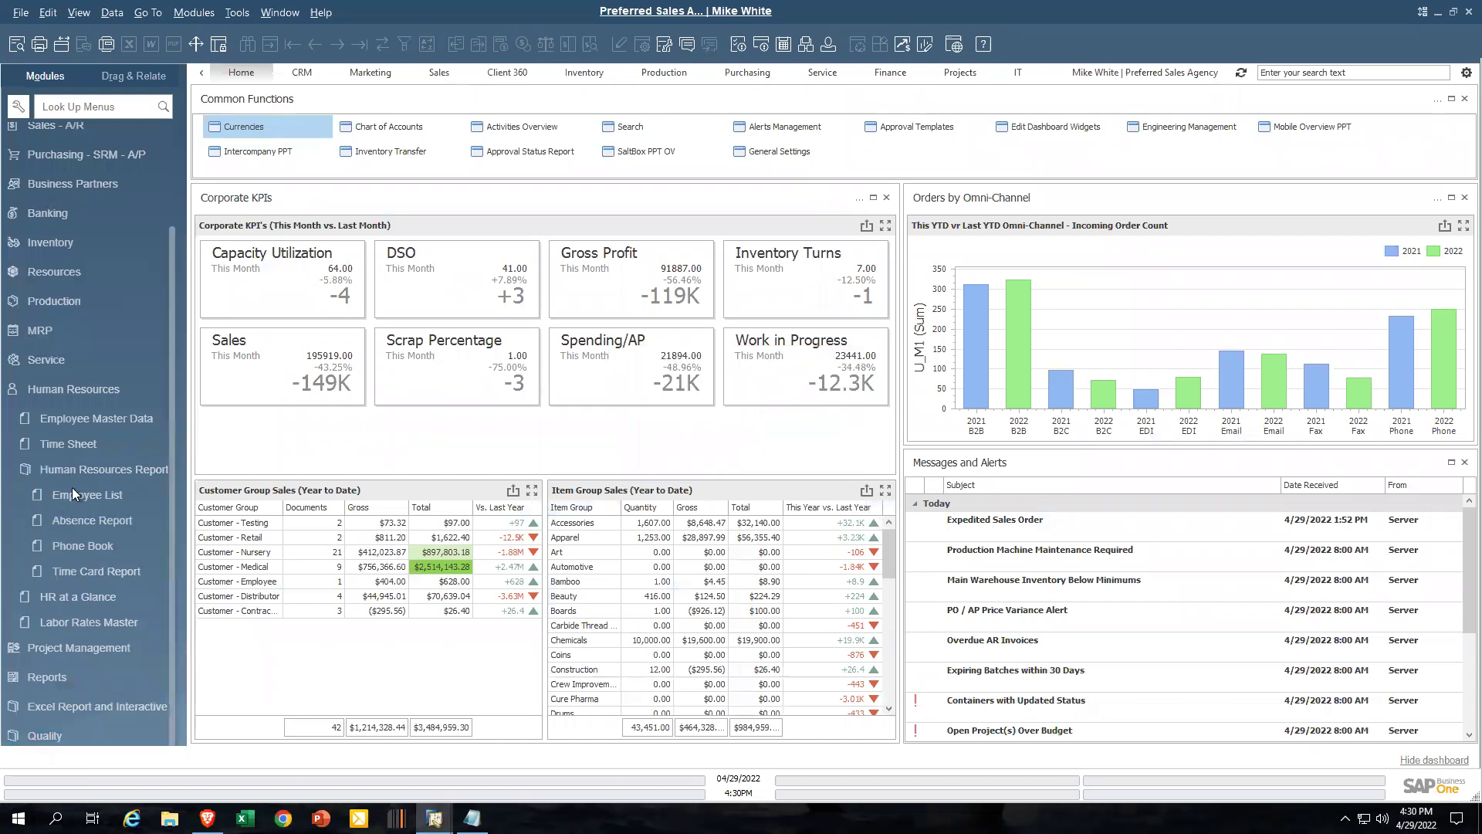
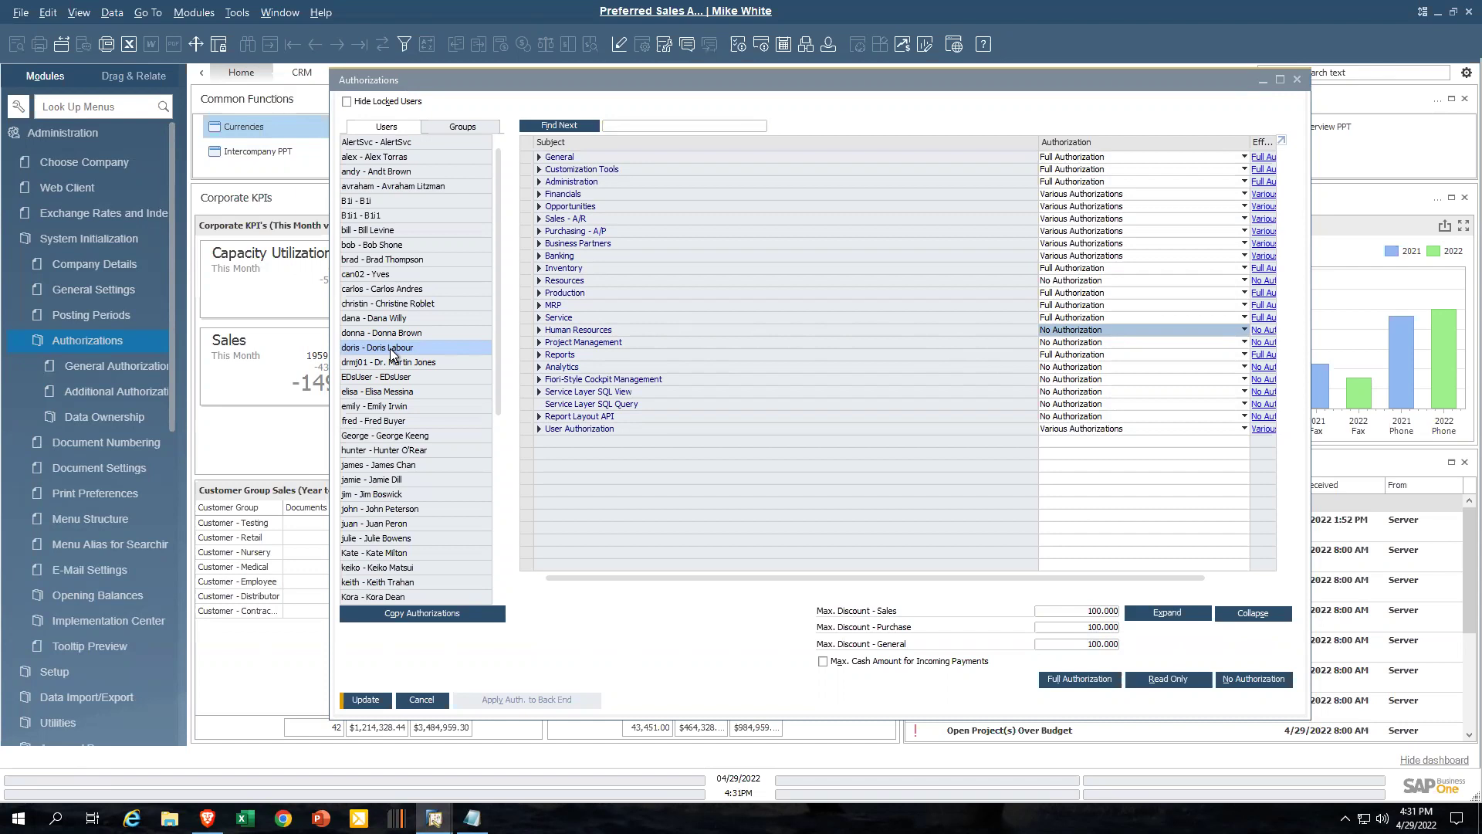
# Step: Grant the selected user Read-Only authorization for Employee Master Data and Full Authorization for Time Sheet, save the changes and close the authorizations
pyautogui.click(59, 135)
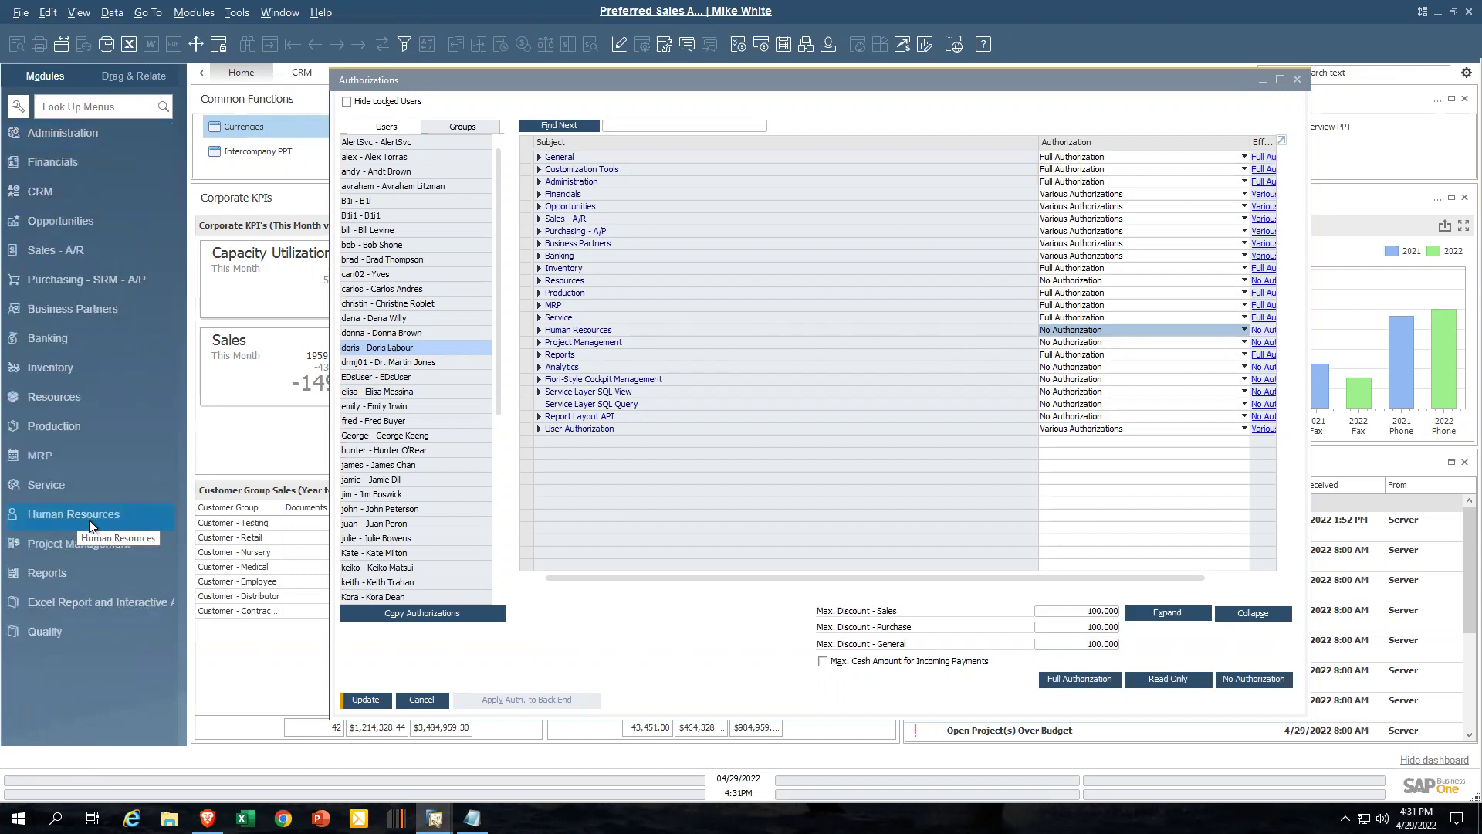
pyautogui.click(540, 330)
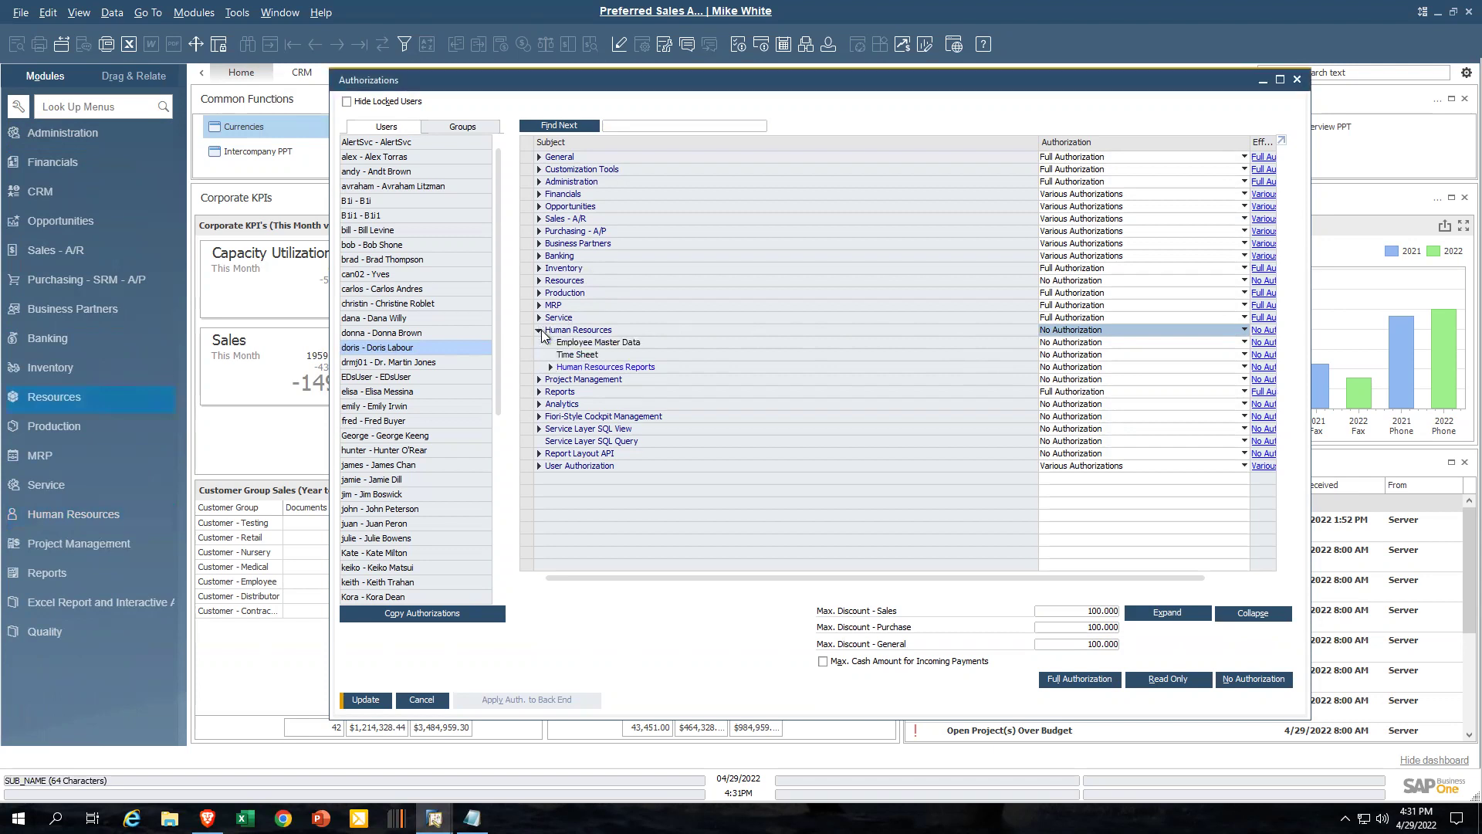
pyautogui.click(1106, 345)
pyautogui.click(1082, 369)
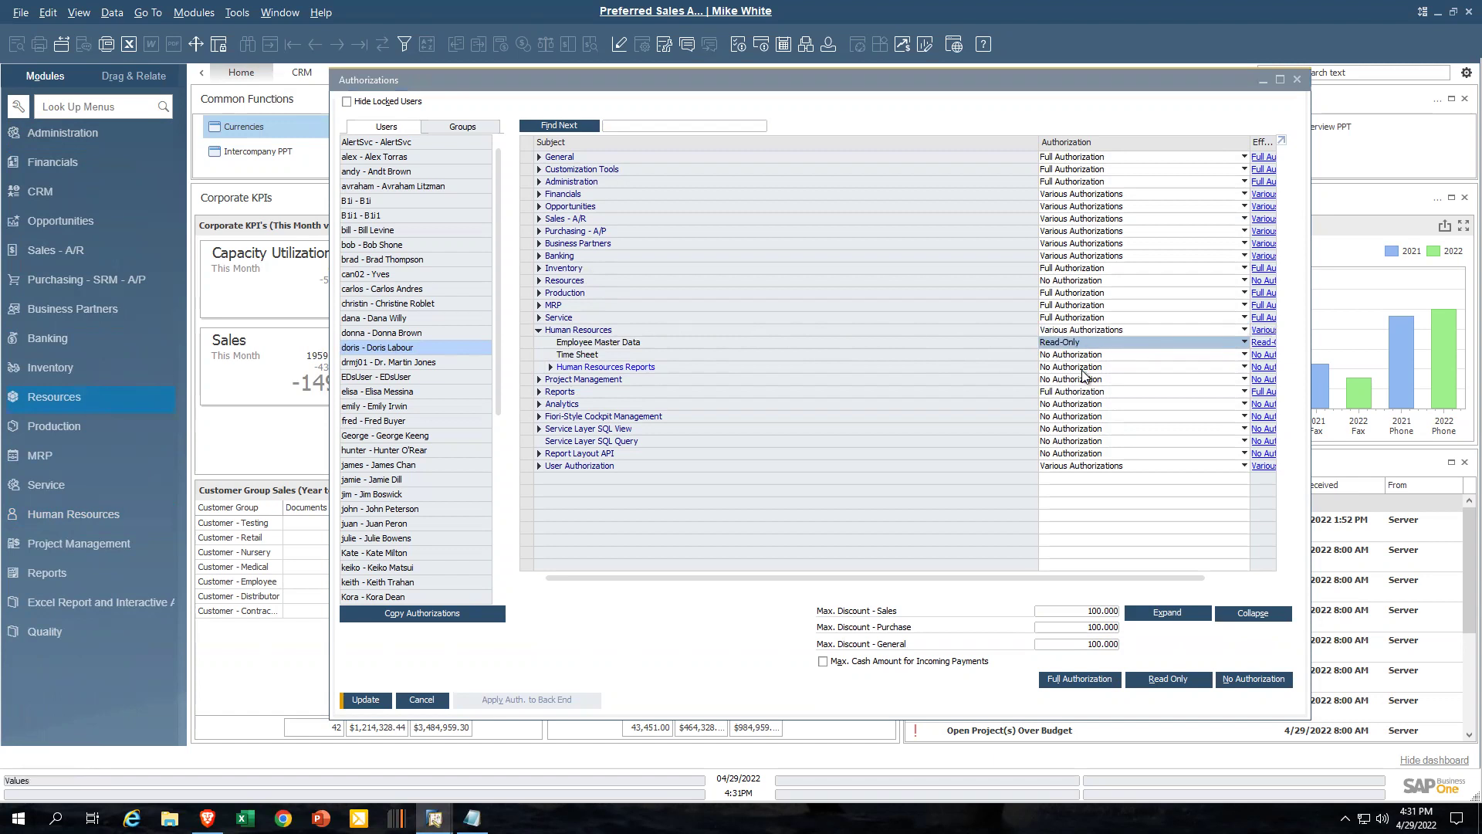
pyautogui.click(1083, 357)
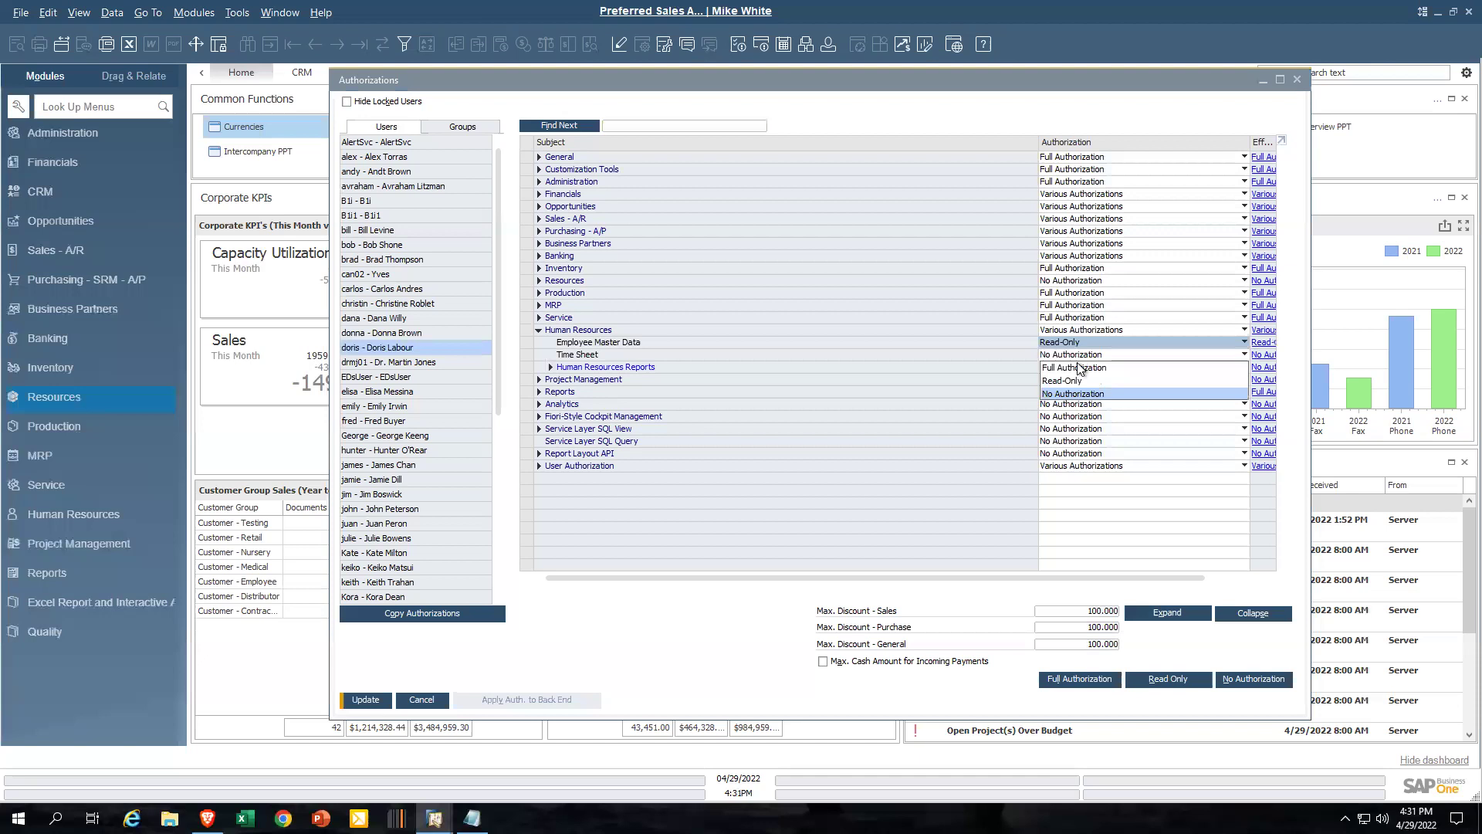
pyautogui.click(1083, 369)
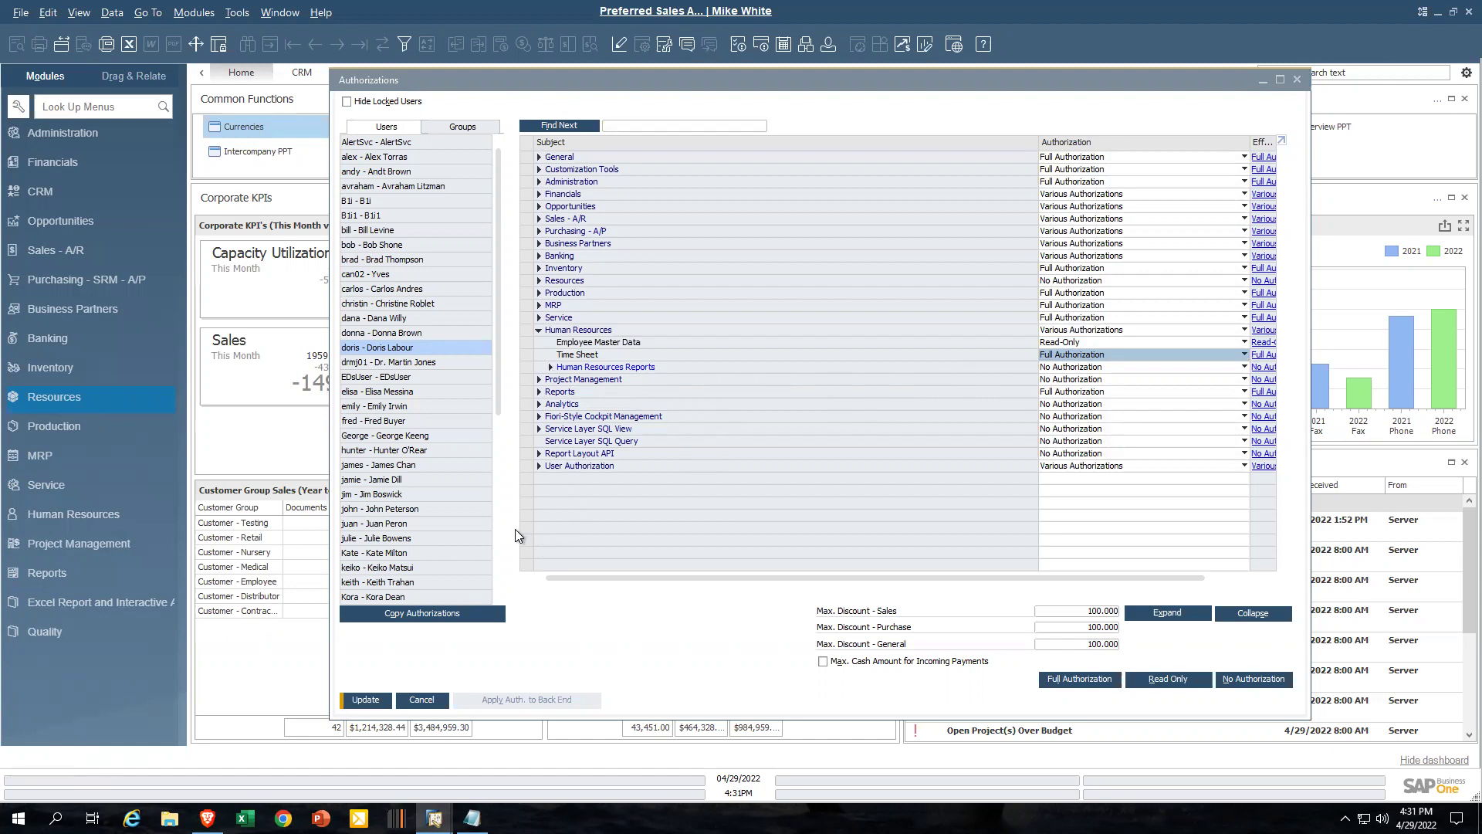
pyautogui.click(373, 699)
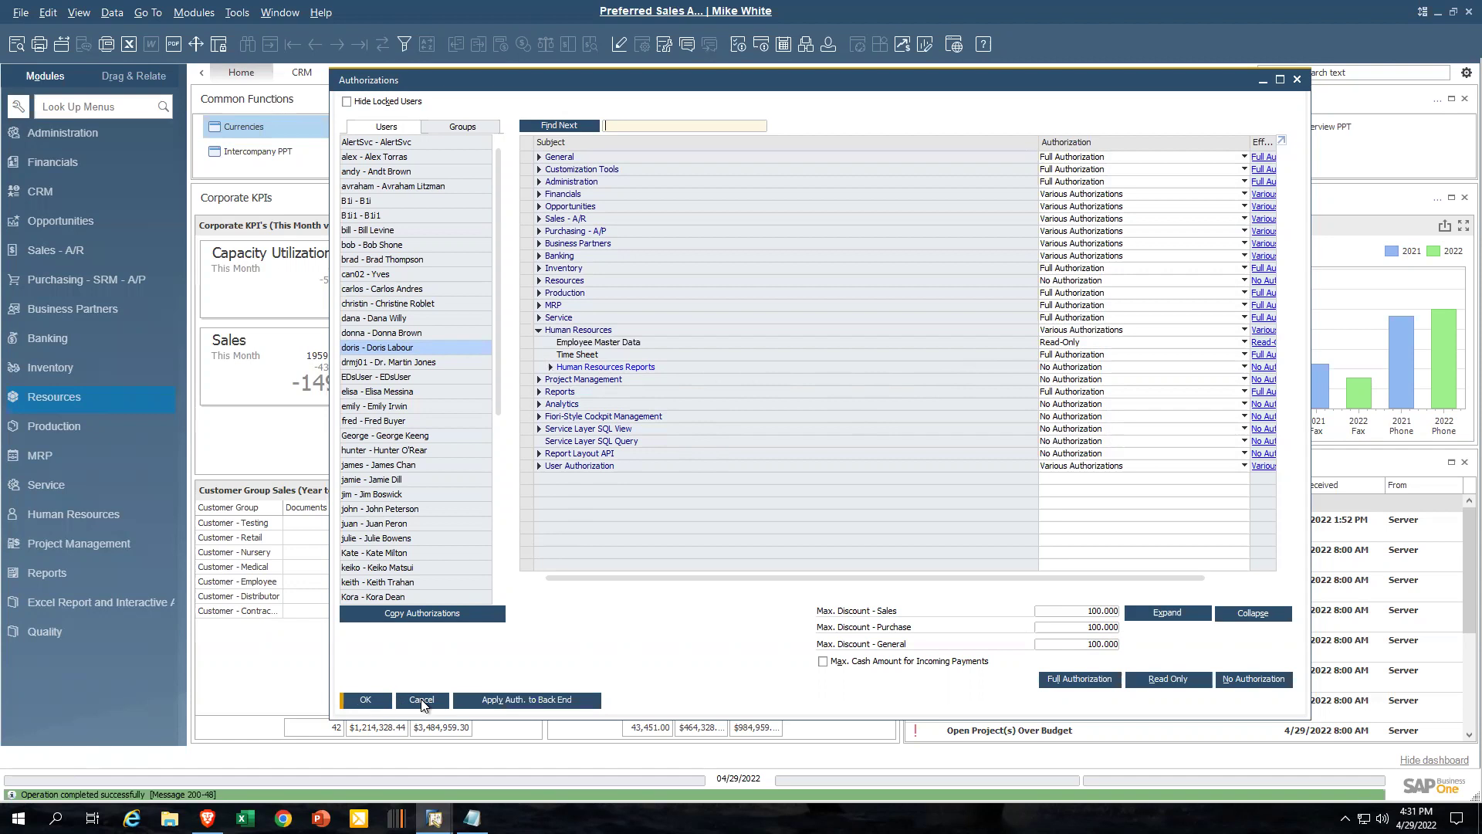
pyautogui.click(421, 699)
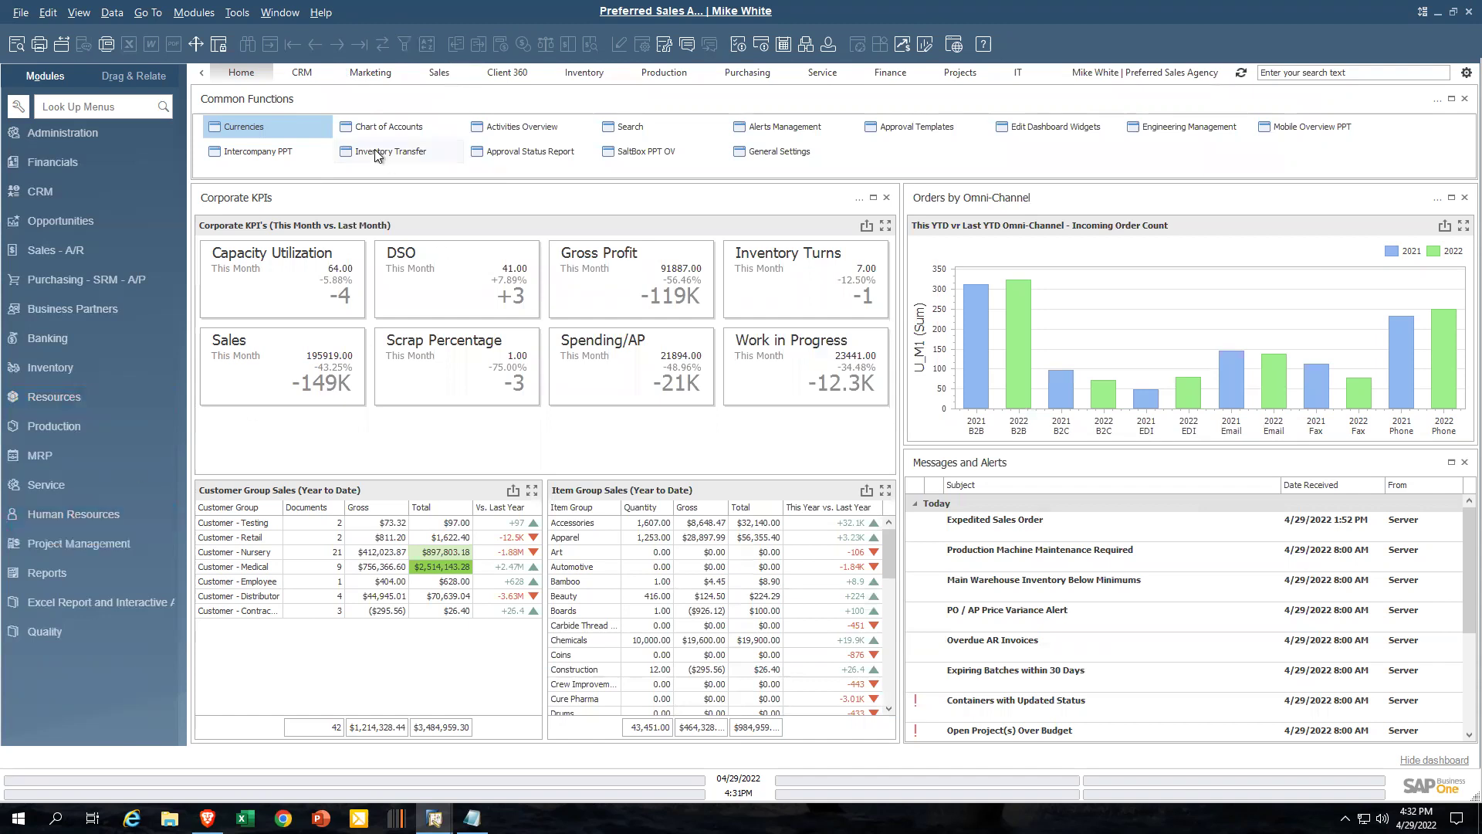
pyautogui.click(230, 14)
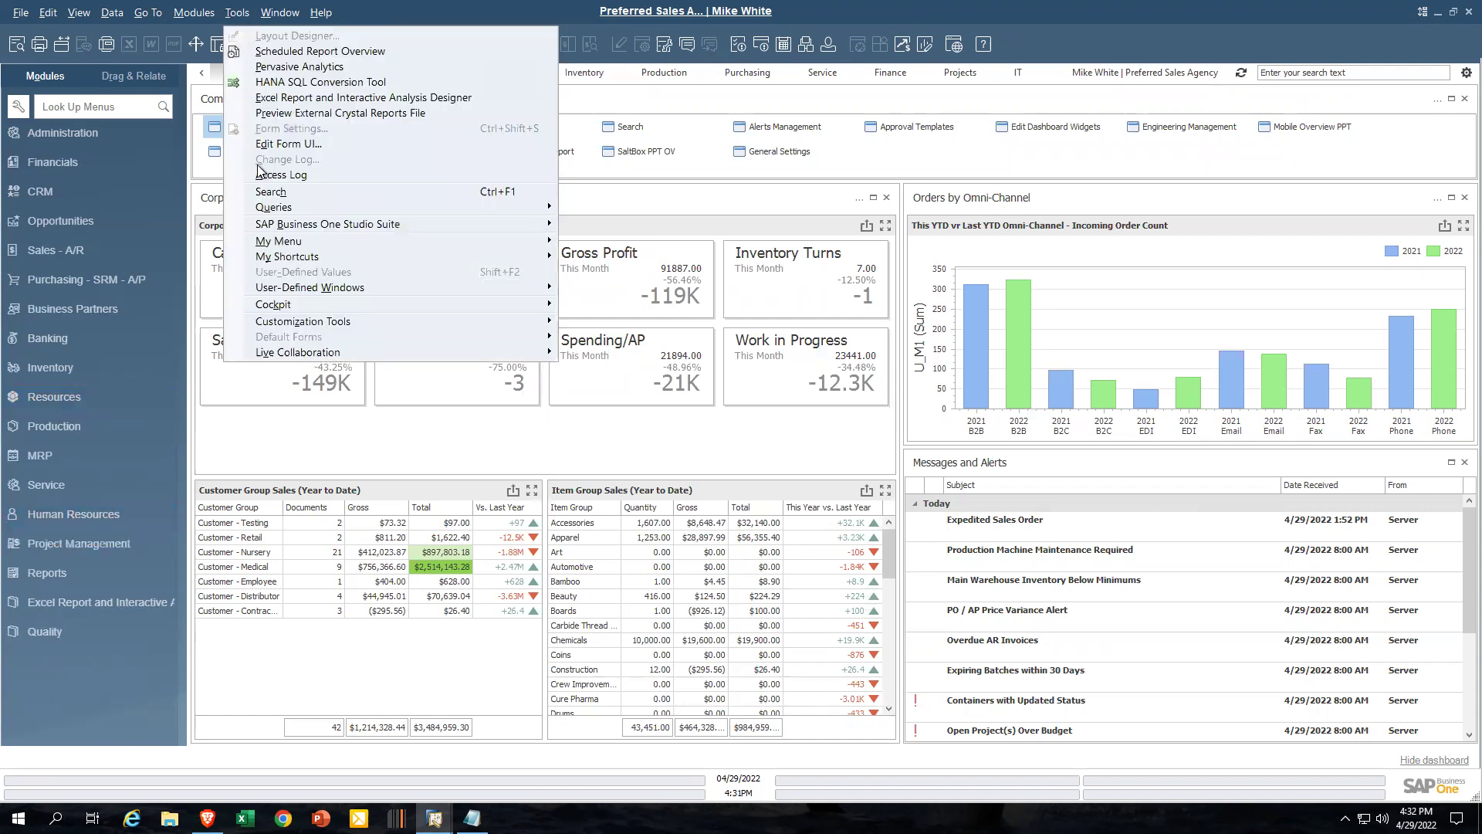
pyautogui.moveTo(372, 320)
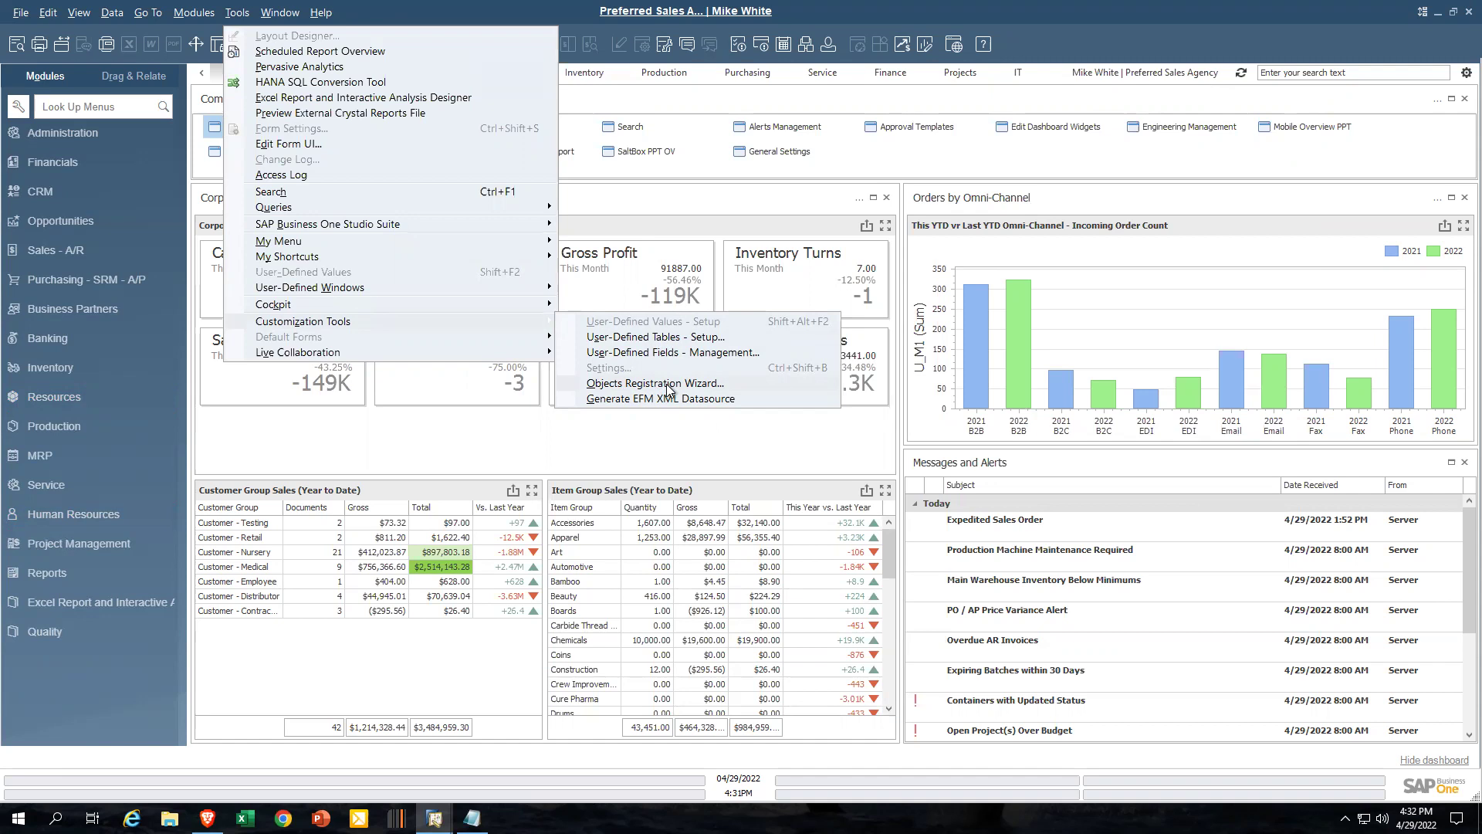
pyautogui.click(90, 516)
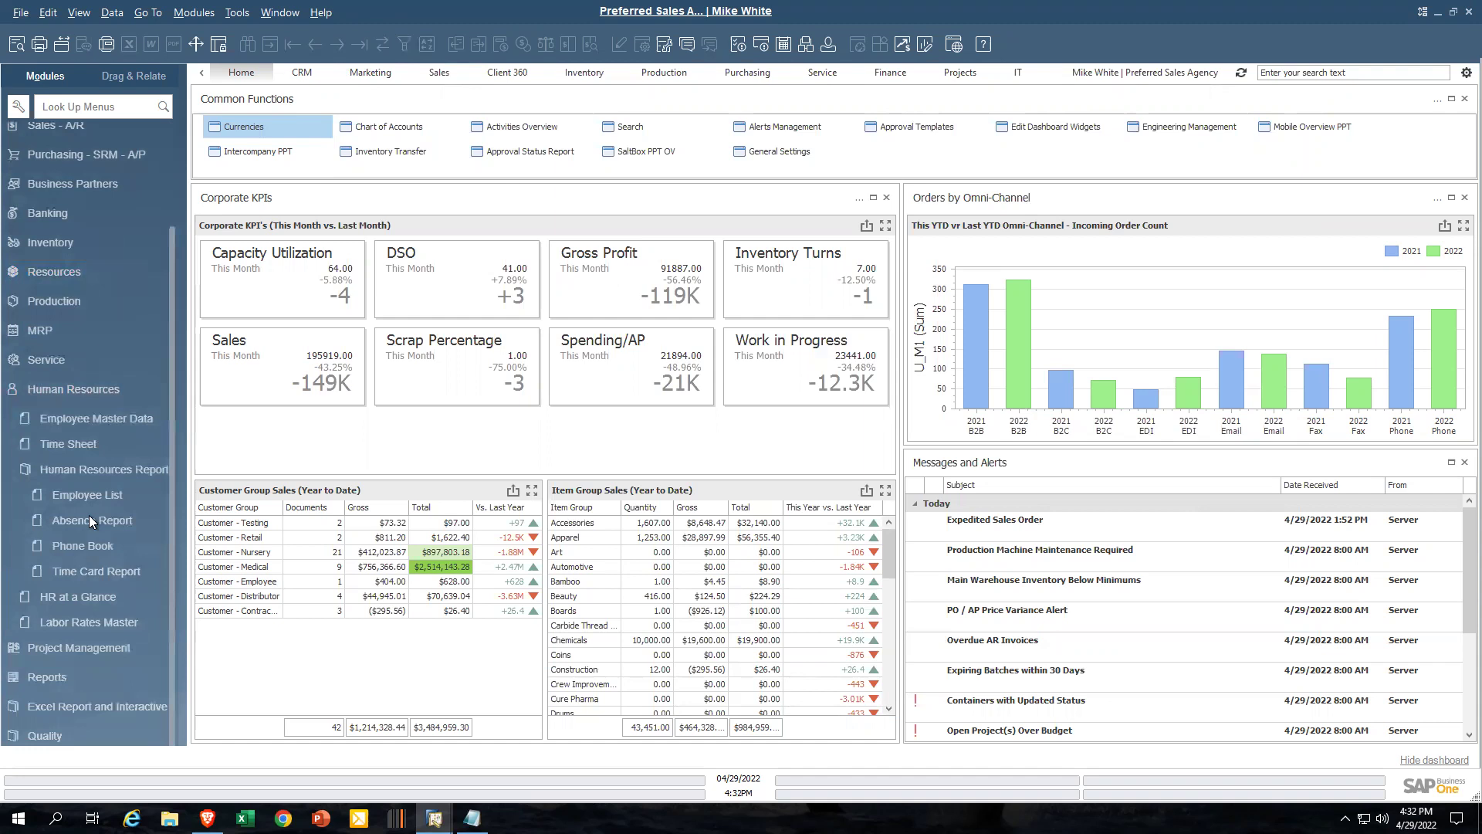
pyautogui.click(91, 388)
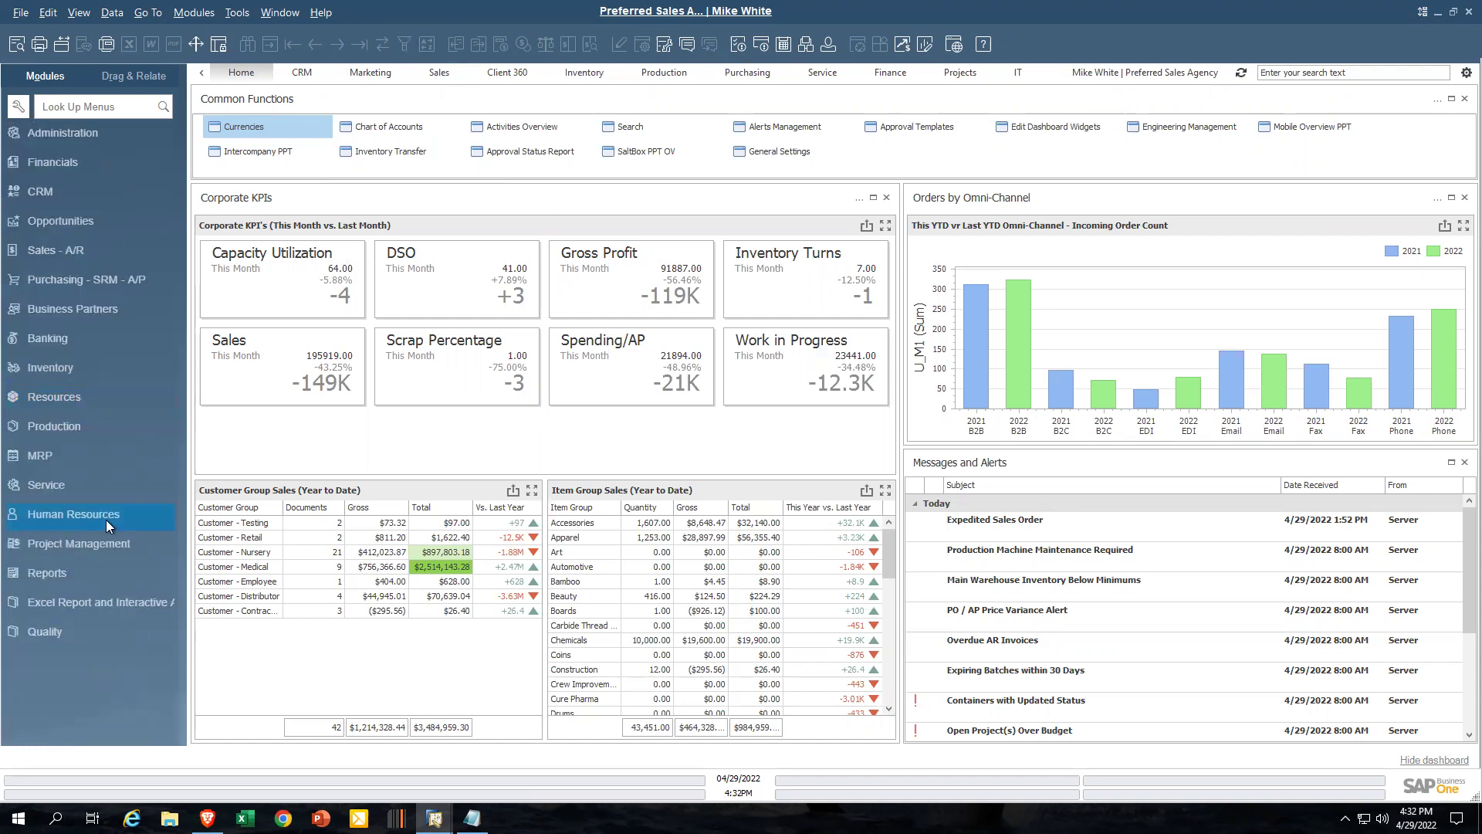